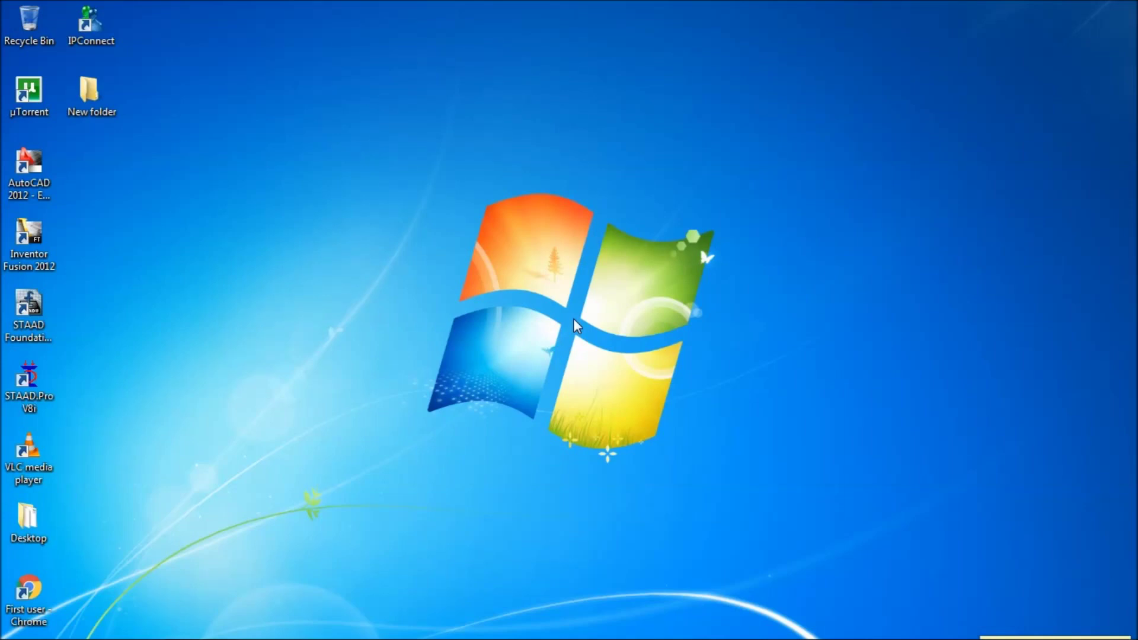
- Launch STAAD.Pro V8i and open the existing Five Story Building project
{"action": "double_click", "coordinate": [43, 404]}
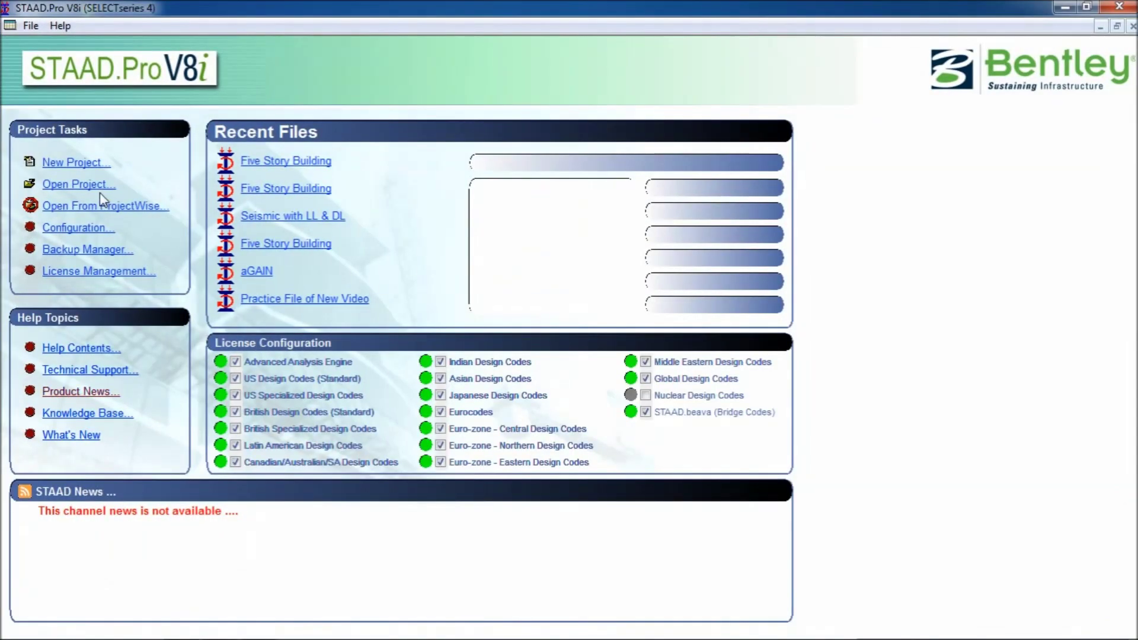
{"action": "left_click", "coordinate": [92, 190]}
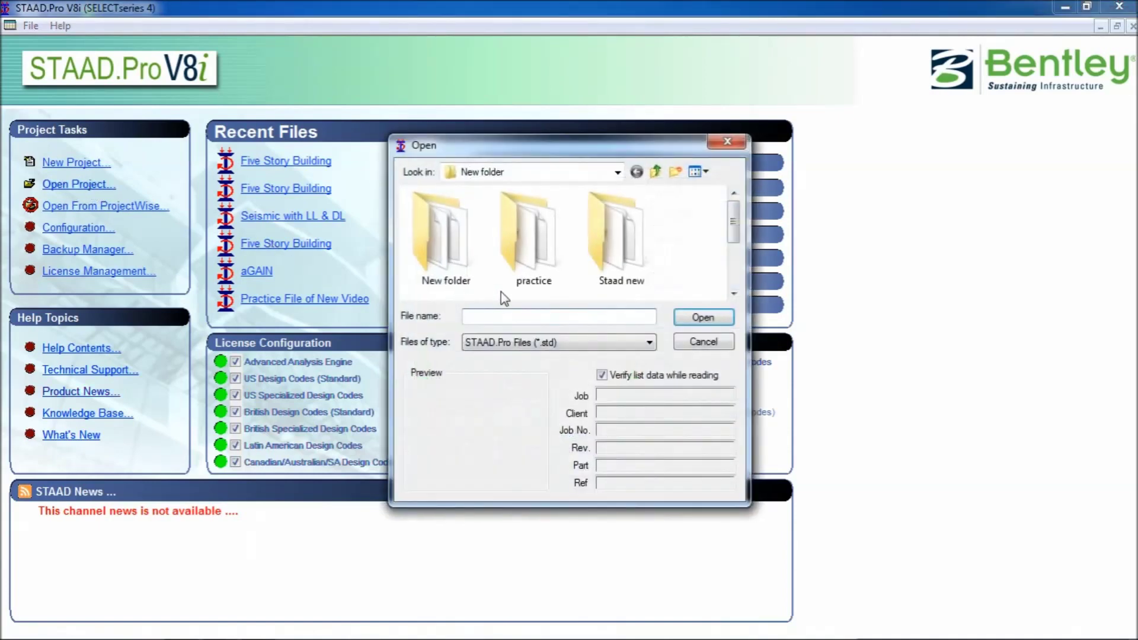
{"action": "left_click", "coordinate": [479, 259]}
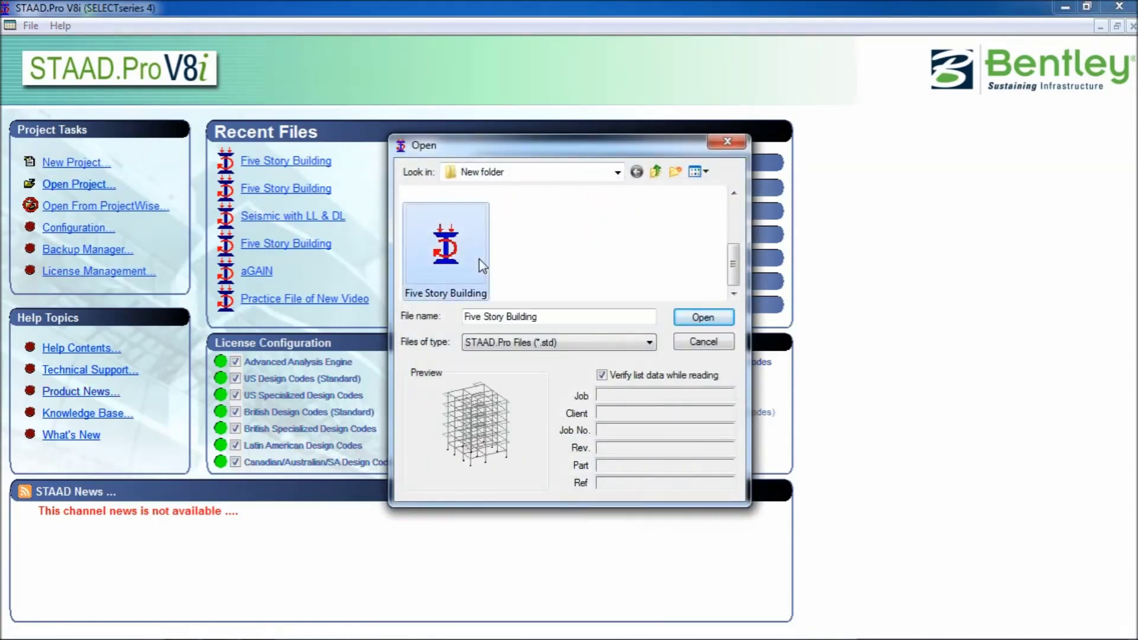
{"action": "left_click", "coordinate": [710, 319]}
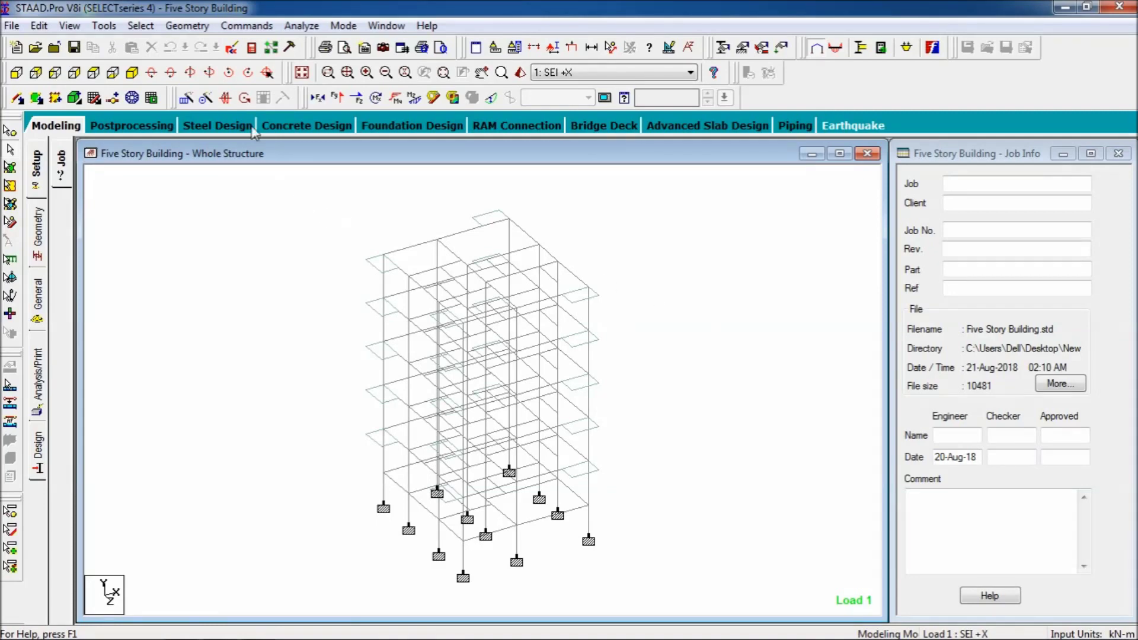
- Delete the PERFORM ANALYSIS and FINISH lines from the end of the STAAD input file, save it and close the editor
{"action": "left_click", "coordinate": [232, 48]}
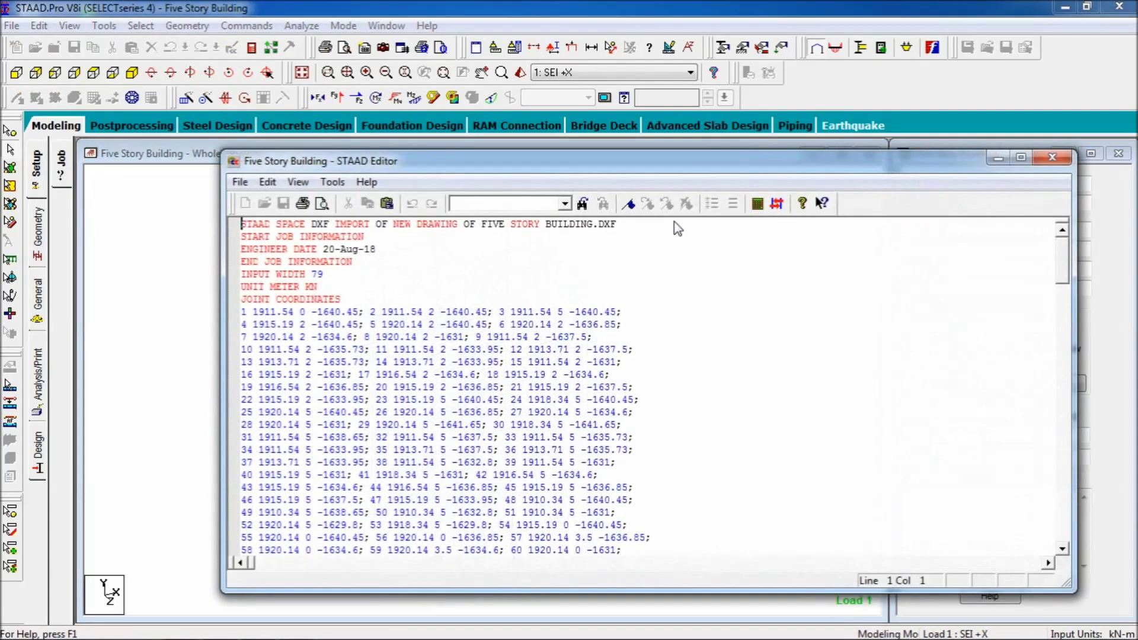
{"action": "left_click_drag", "start_coordinate": [1062, 266], "coordinate": [1059, 542]}
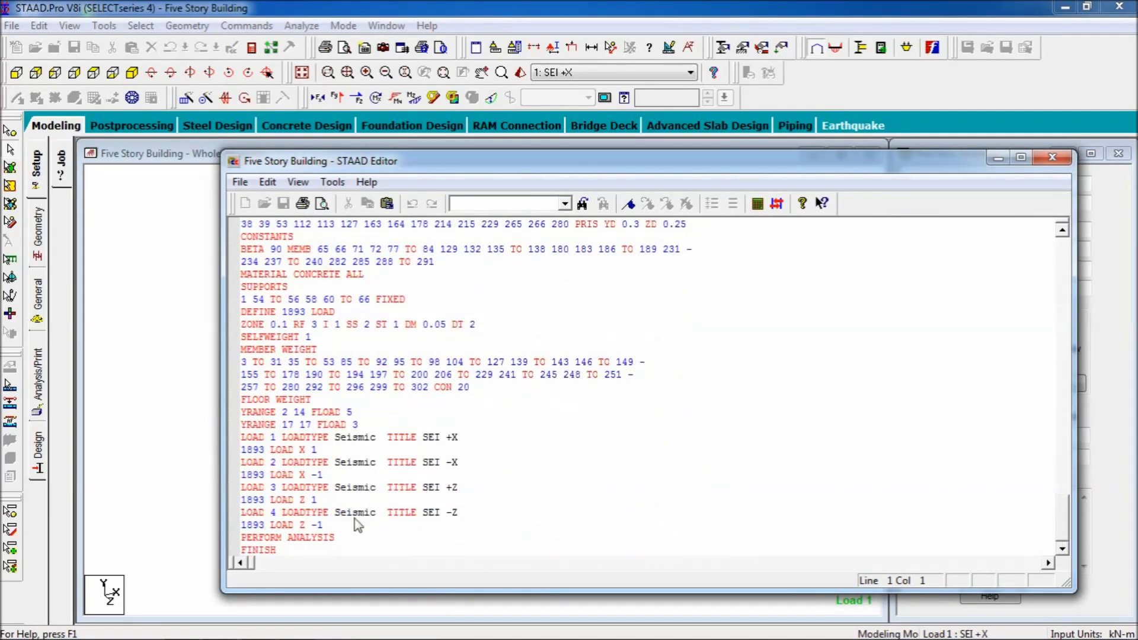
{"action": "left_click", "coordinate": [299, 554]}
{"action": "left_click_drag", "start_coordinate": [277, 554], "coordinate": [231, 546]}
{"action": "key", "text": "BackSpace"}
{"action": "key", "text": "BackSpace"}
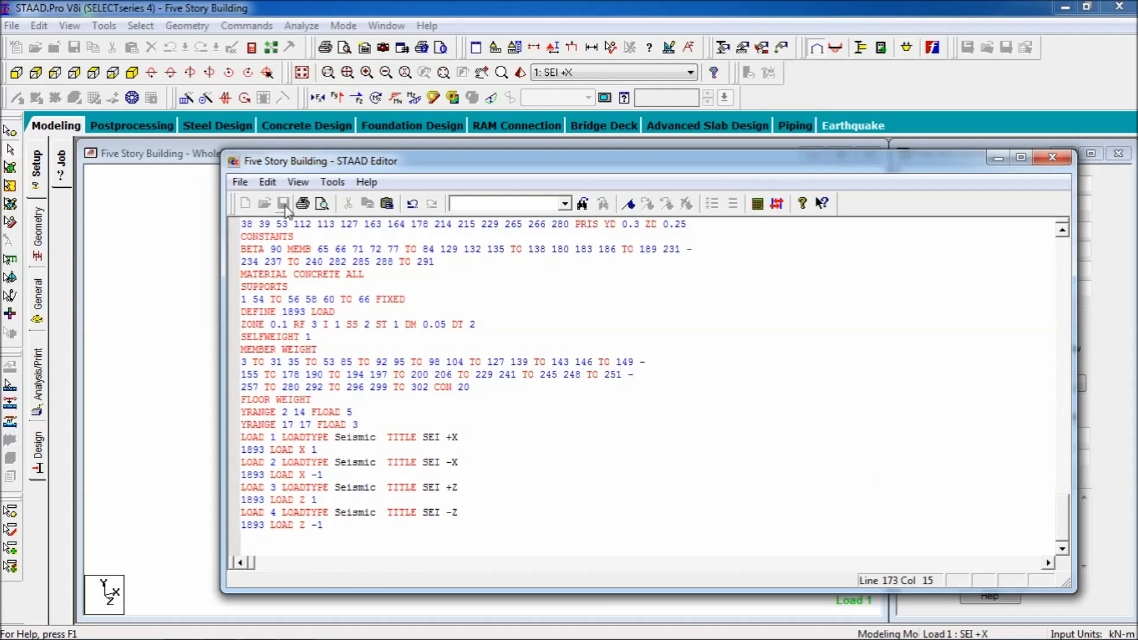
{"action": "left_click", "coordinate": [1064, 162]}
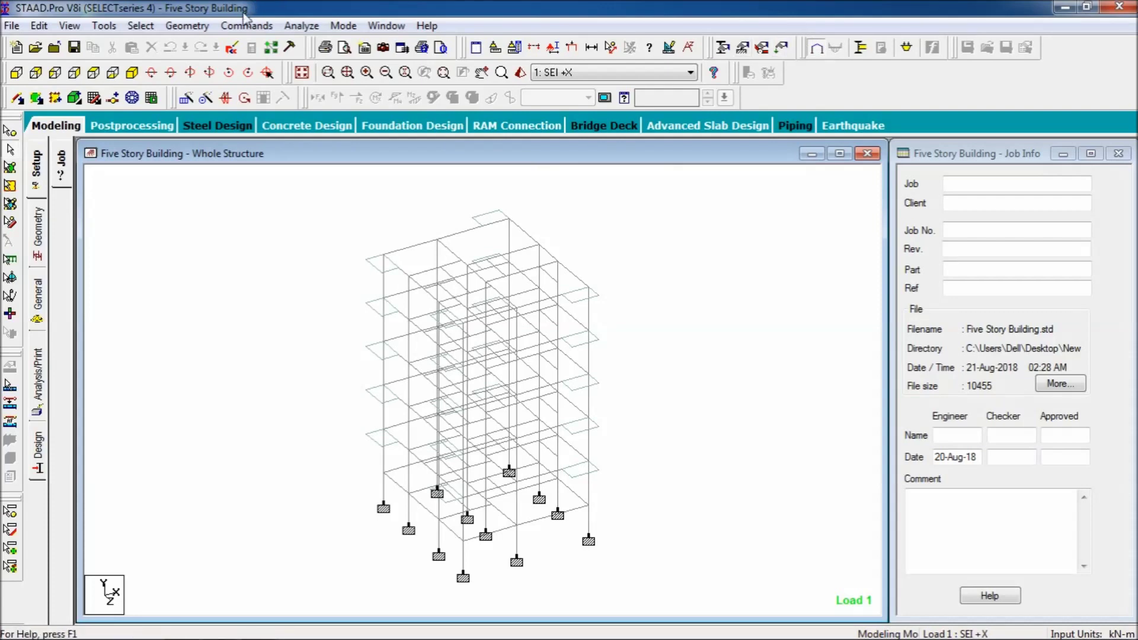
- Add a wind load definition with type number 1 and the comment WIND 1
{"action": "left_click", "coordinate": [261, 27]}
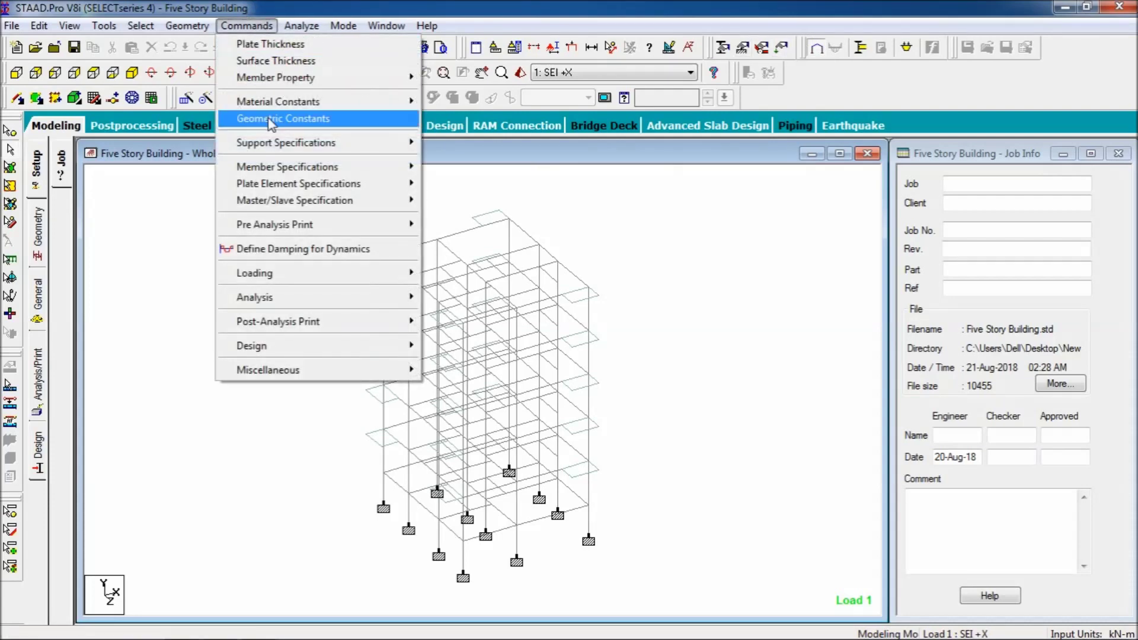
{"action": "mouse_move", "coordinate": [340, 276]}
{"action": "mouse_move", "coordinate": [483, 276]}
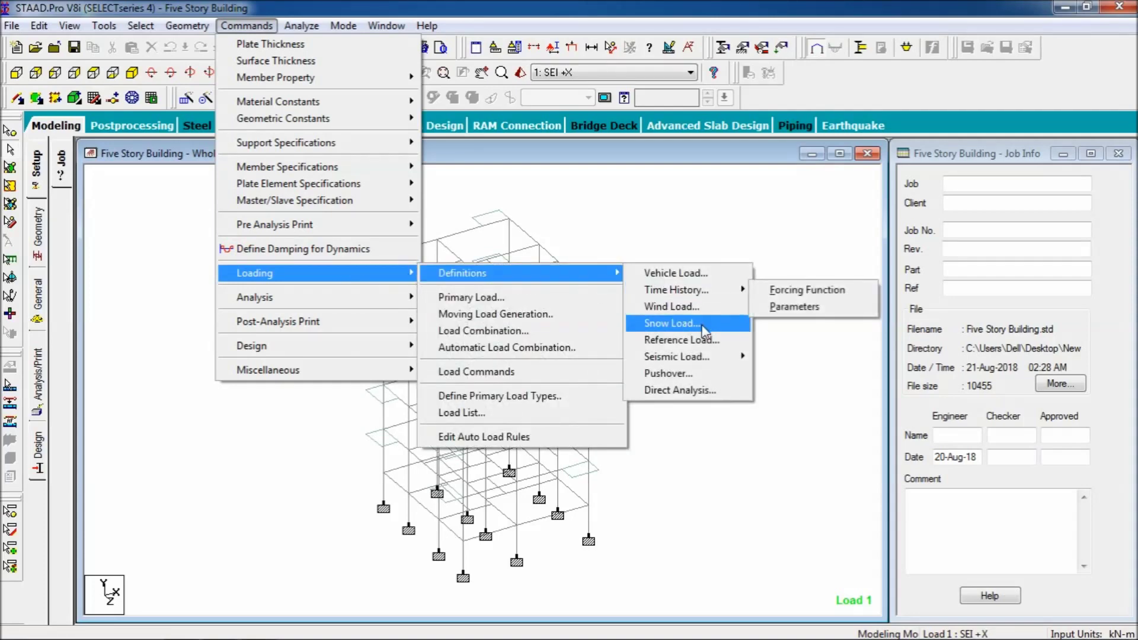
{"action": "left_click", "coordinate": [710, 307]}
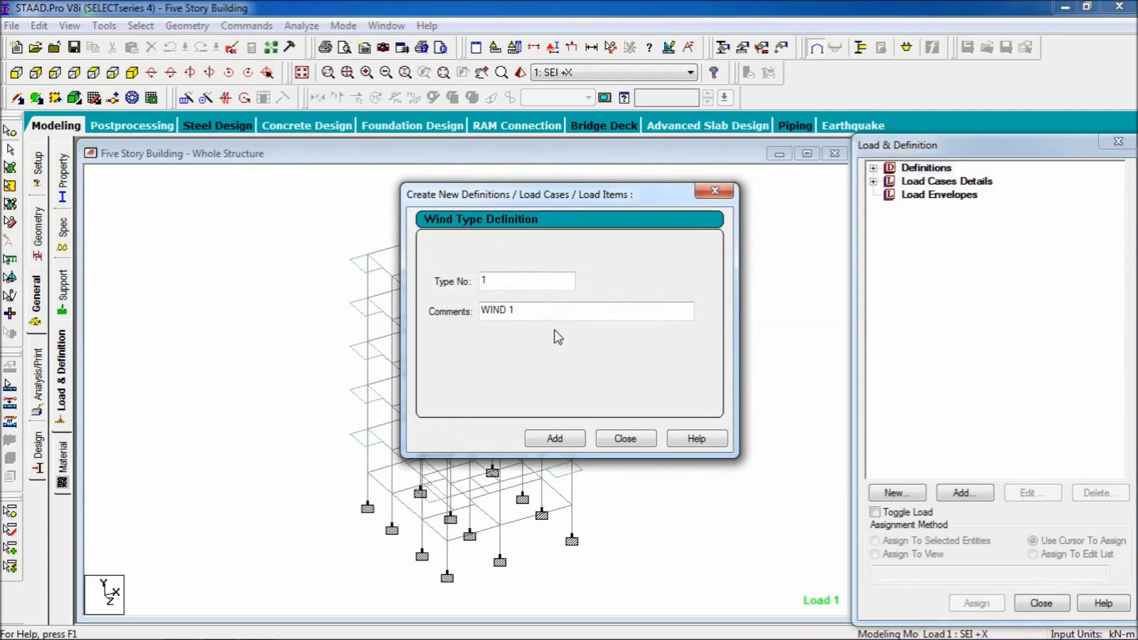
{"action": "left_click", "coordinate": [563, 439]}
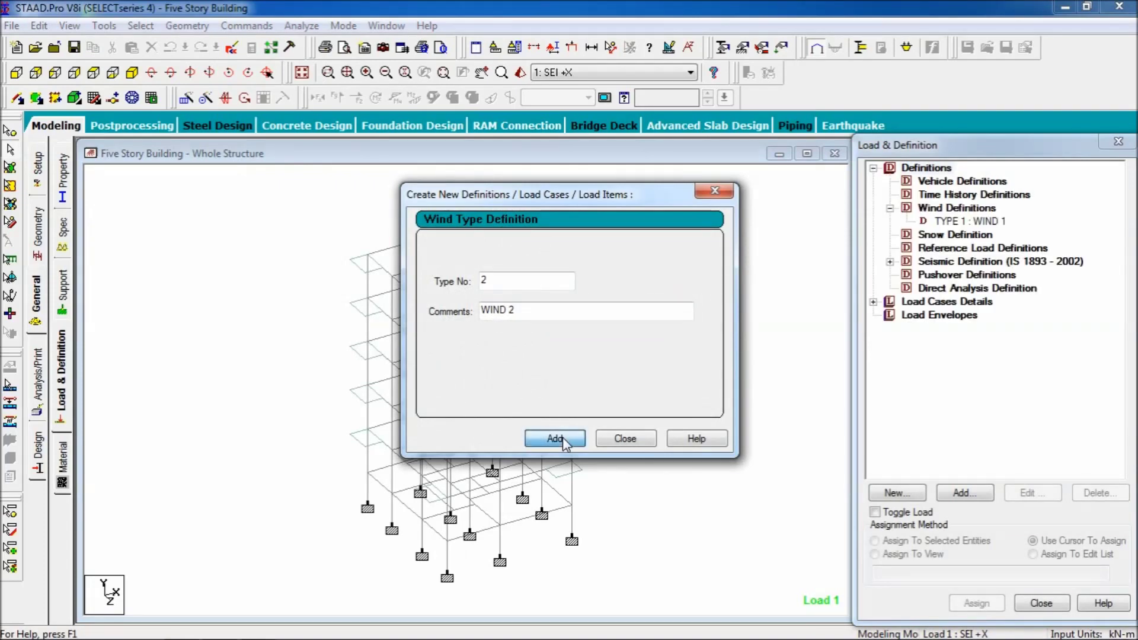
{"action": "left_click", "coordinate": [622, 441]}
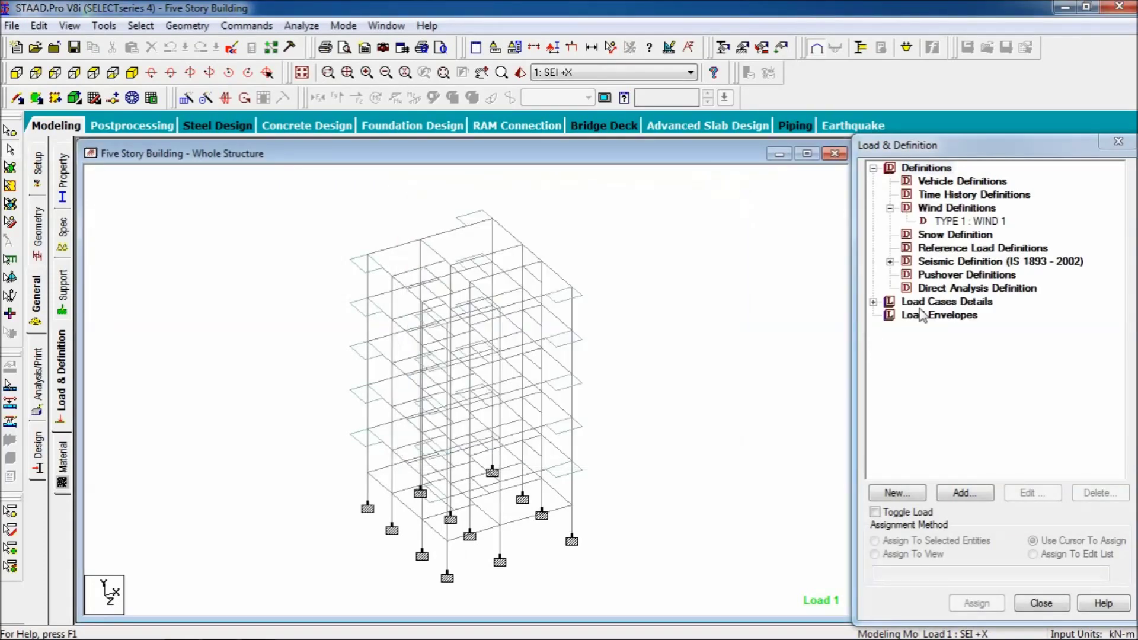
- Start a new intensity definition for the WIND 1 type, using the Custom type
{"action": "left_click", "coordinate": [978, 223]}
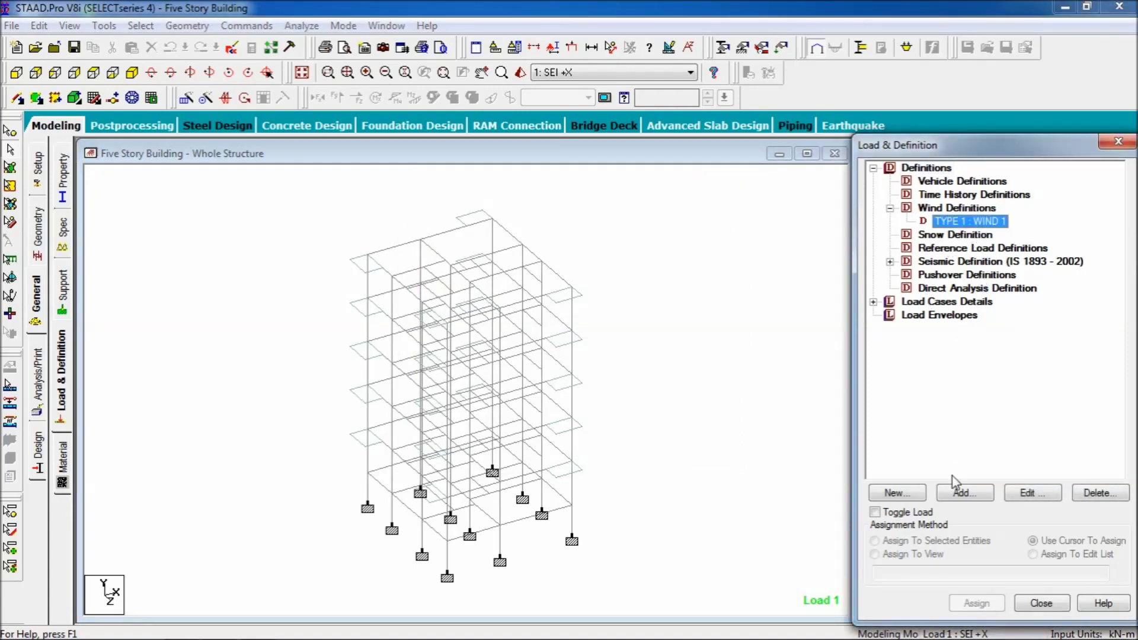
{"action": "left_click", "coordinate": [964, 495]}
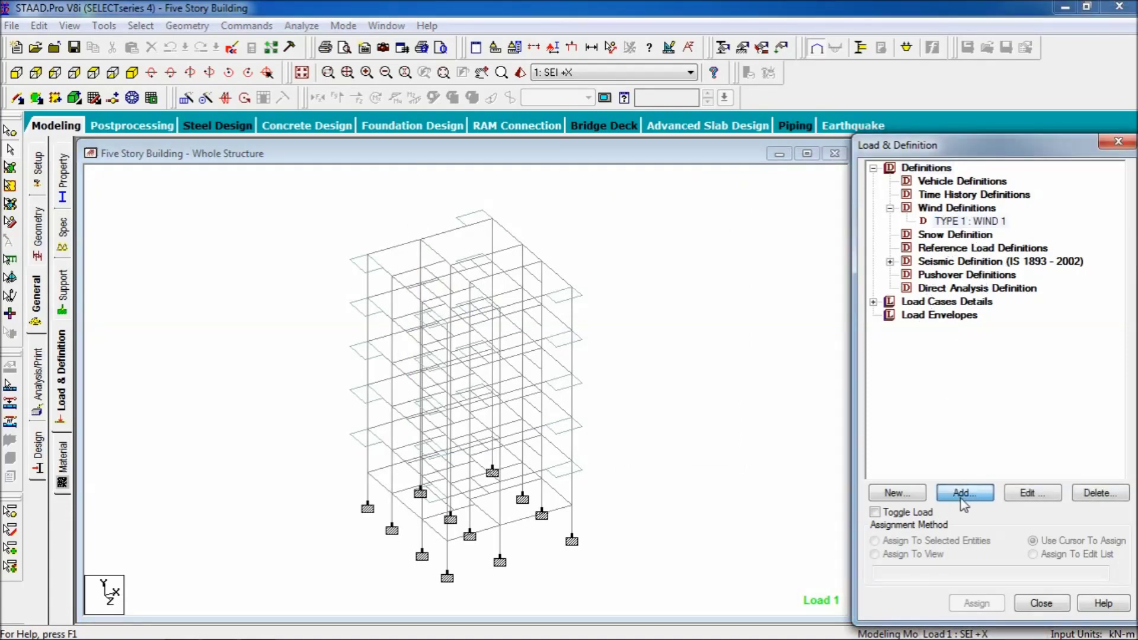
{"action": "left_click", "coordinate": [681, 202]}
{"action": "left_click", "coordinate": [682, 203]}
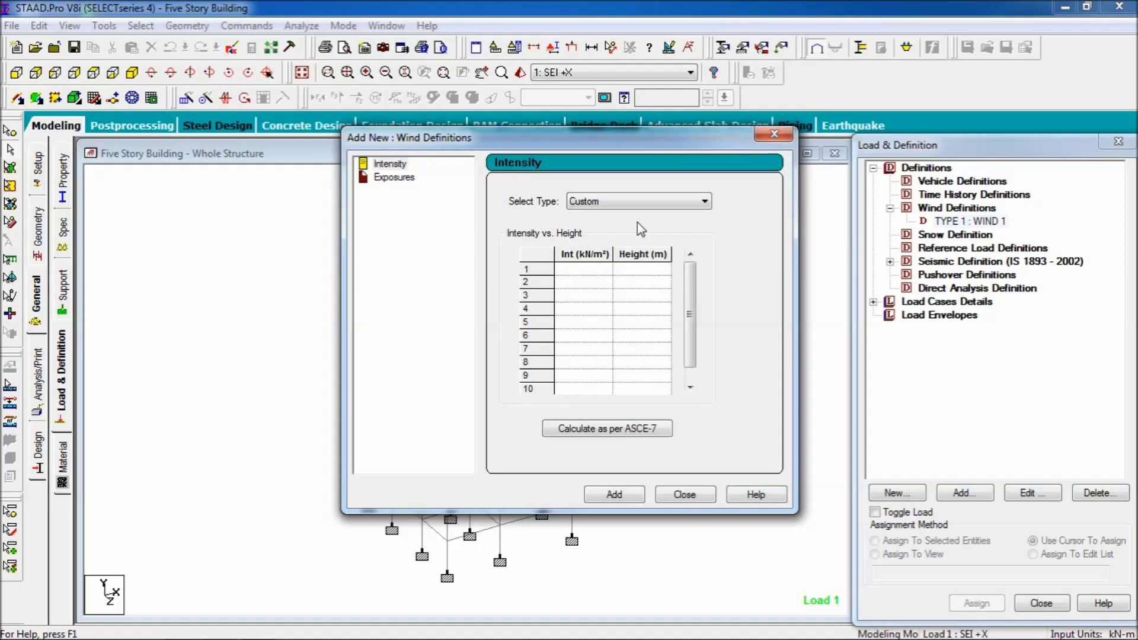
{"action": "left_click", "coordinate": [604, 282]}
{"action": "left_click", "coordinate": [620, 283]}
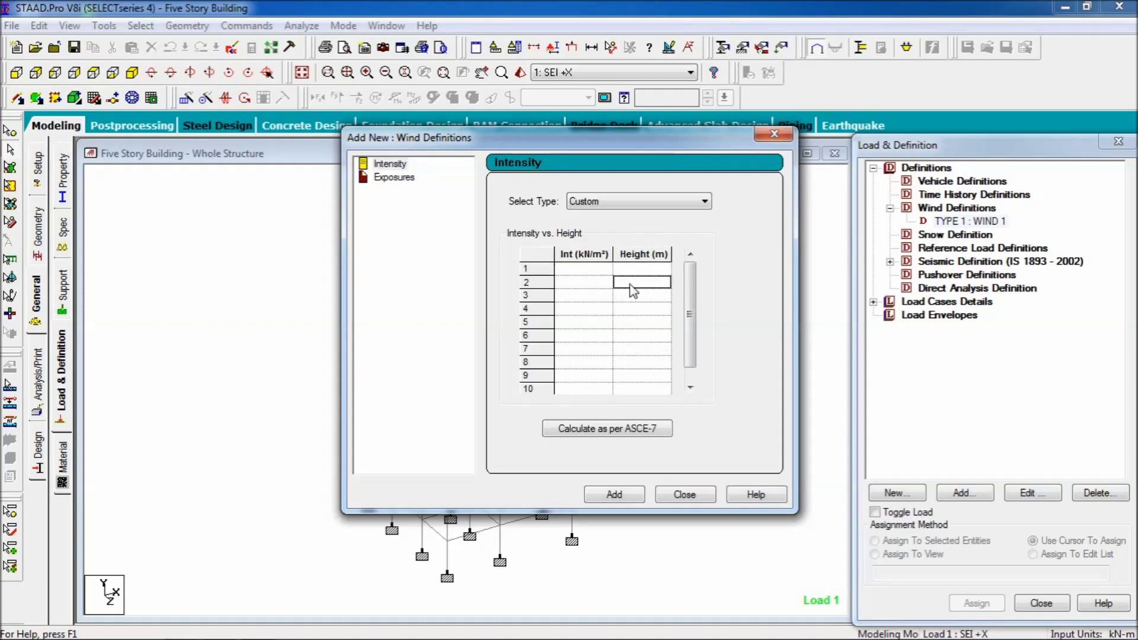
{"action": "left_click", "coordinate": [584, 272]}
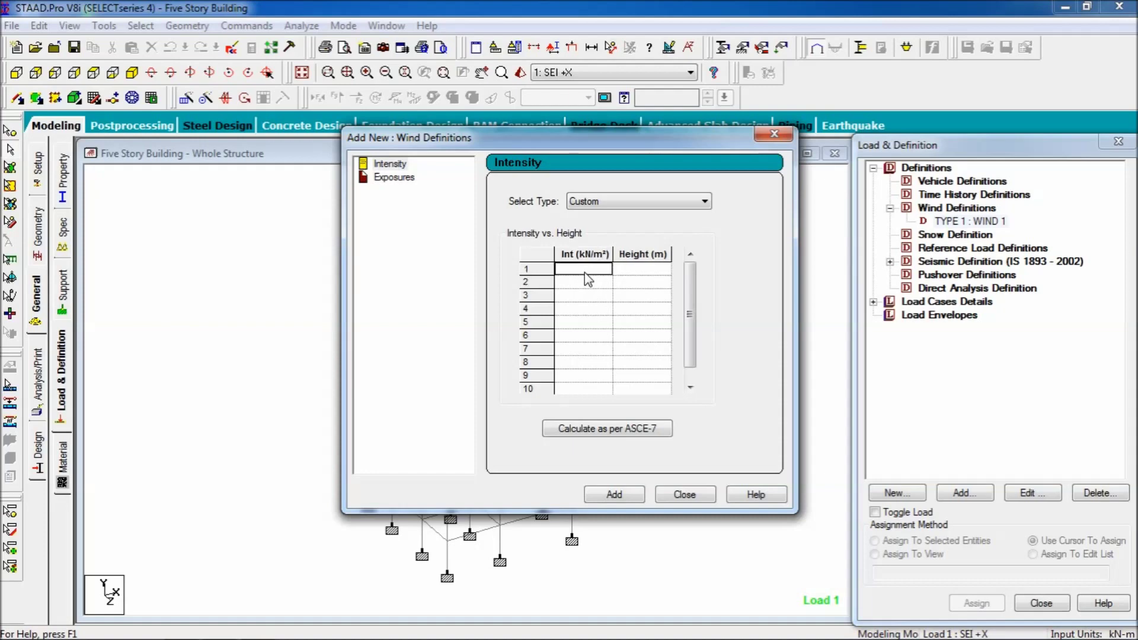
{"action": "left_click", "coordinate": [637, 273]}
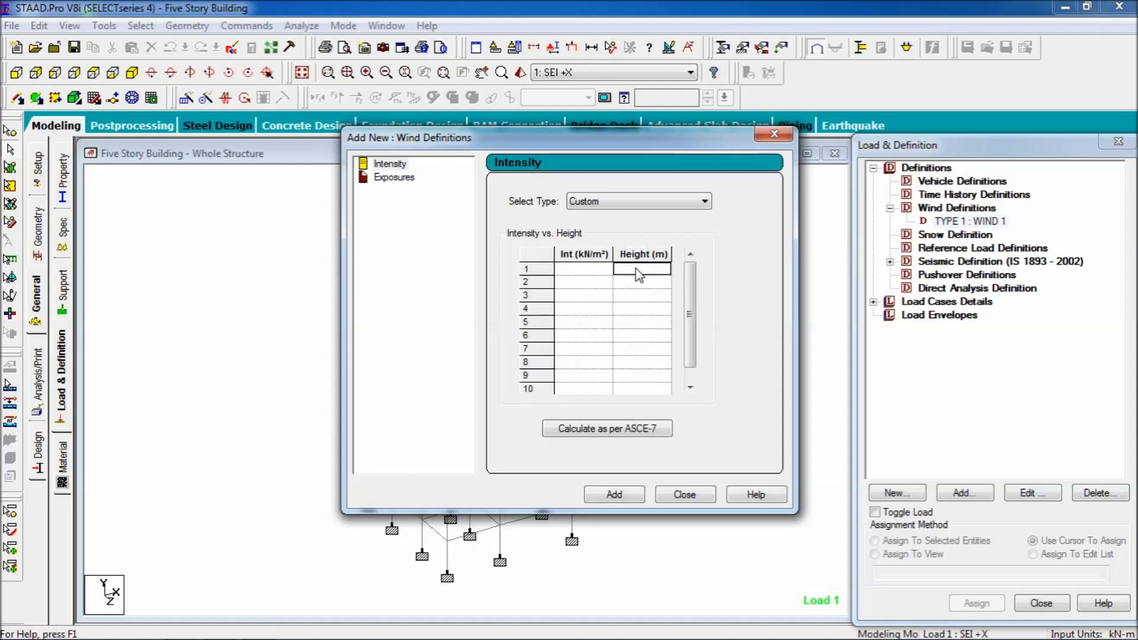
{"action": "type", "text": "1.5"}
{"action": "left_click", "coordinate": [583, 270]}
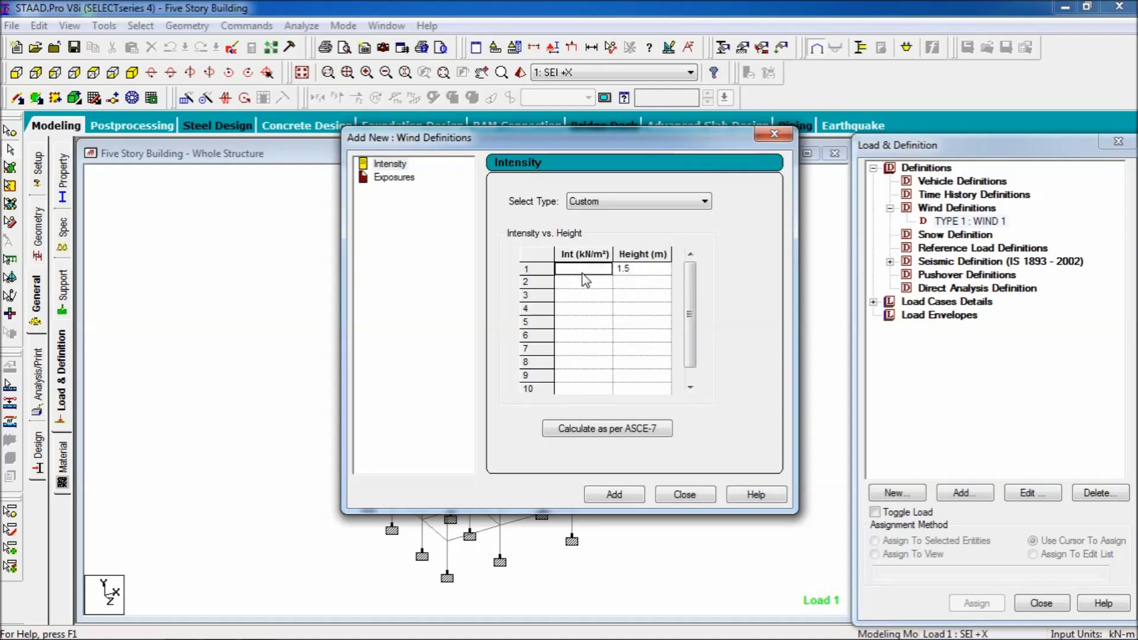
{"action": "type", "text": "10"}
{"action": "left_click", "coordinate": [578, 284]}
{"action": "type", "text": "15"}
- Enter wind intensities of 1.5 kN/m² at 10 m and 1.65 kN/m² at 15 m in the first two rows
{"action": "left_click", "coordinate": [586, 268]}
{"action": "type", "text": "1"}
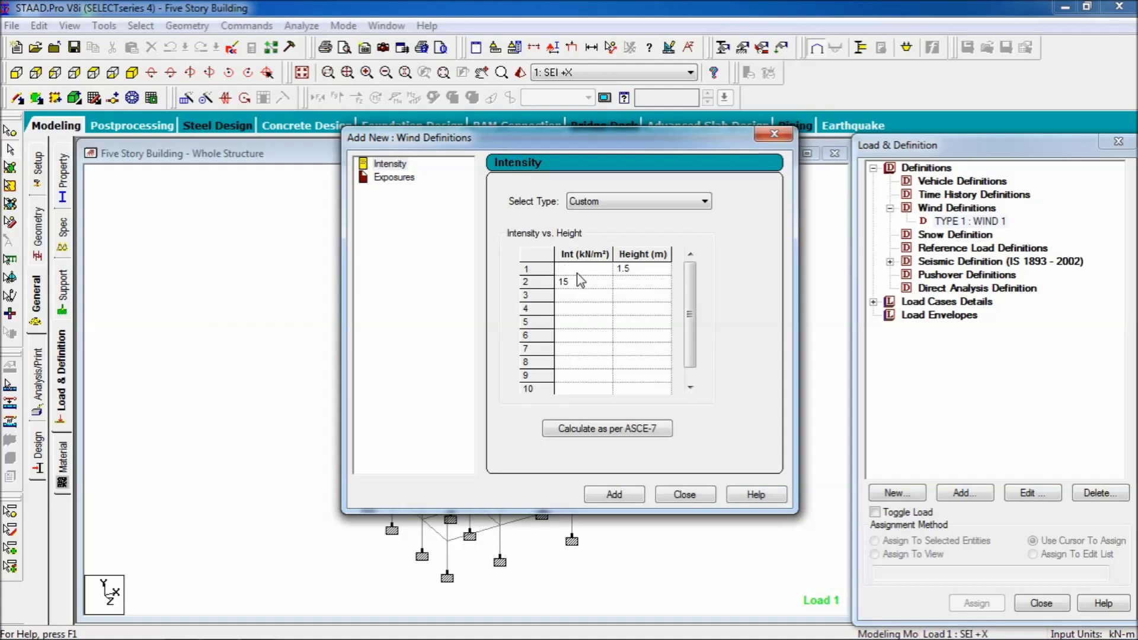
{"action": "type", "text": ".5"}
{"action": "key", "text": "Tab"}
{"action": "type", "text": "10"}
{"action": "key", "text": "Tab"}
{"action": "type", "text": "1.65"}
{"action": "key", "text": "Tab"}
{"action": "type", "text": "15"}
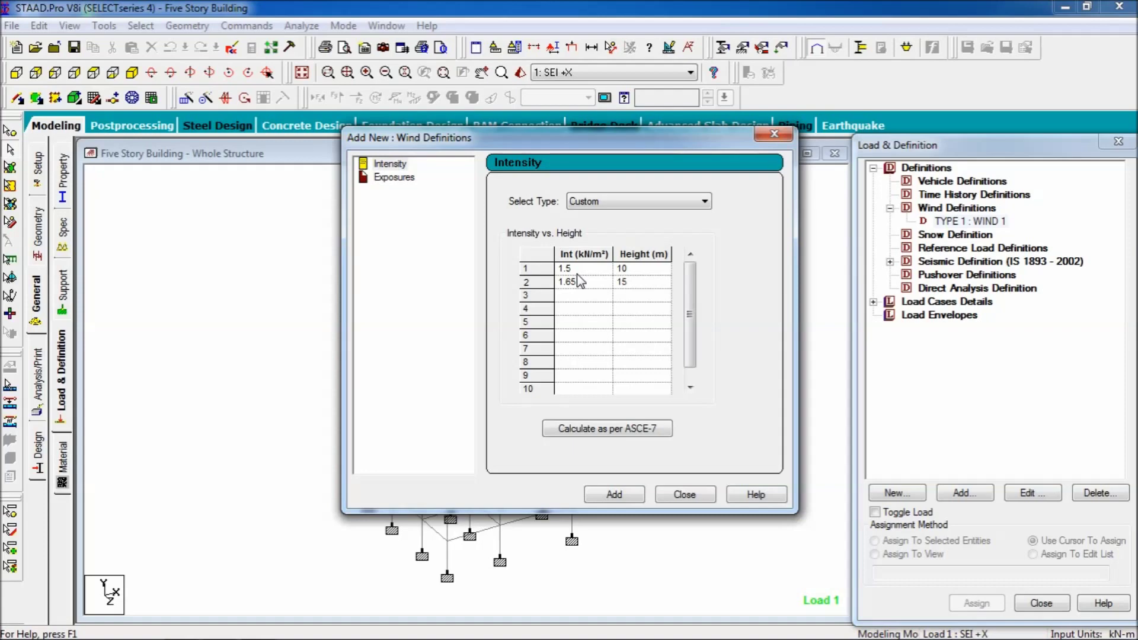
{"action": "key", "text": "Tab"}
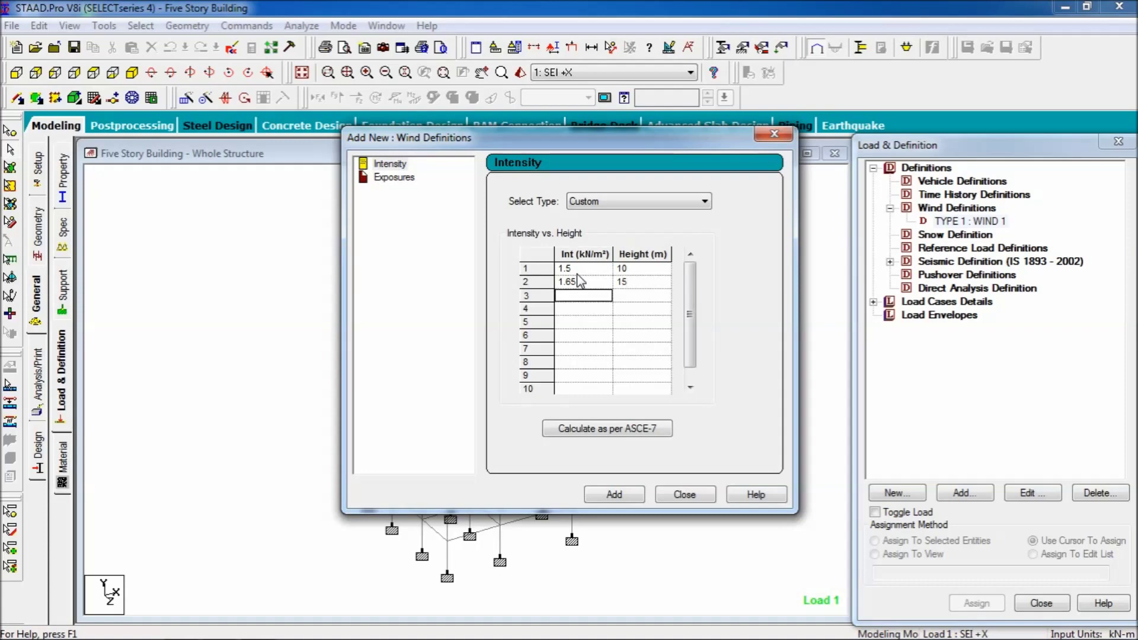
- Enter a third wind intensity of 1.75 kN/m² at 20 m and add the intensity table to WIND 1
{"action": "type", "text": "1.75"}
{"action": "key", "text": "Tab"}
{"action": "type", "text": "20"}
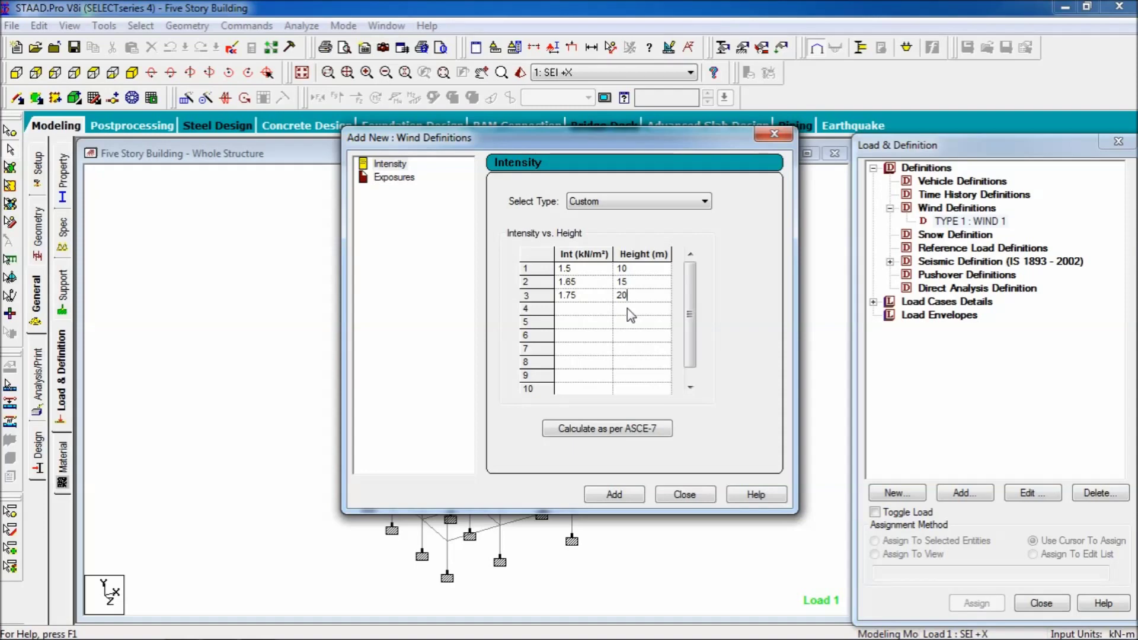
{"action": "left_click", "coordinate": [620, 493]}
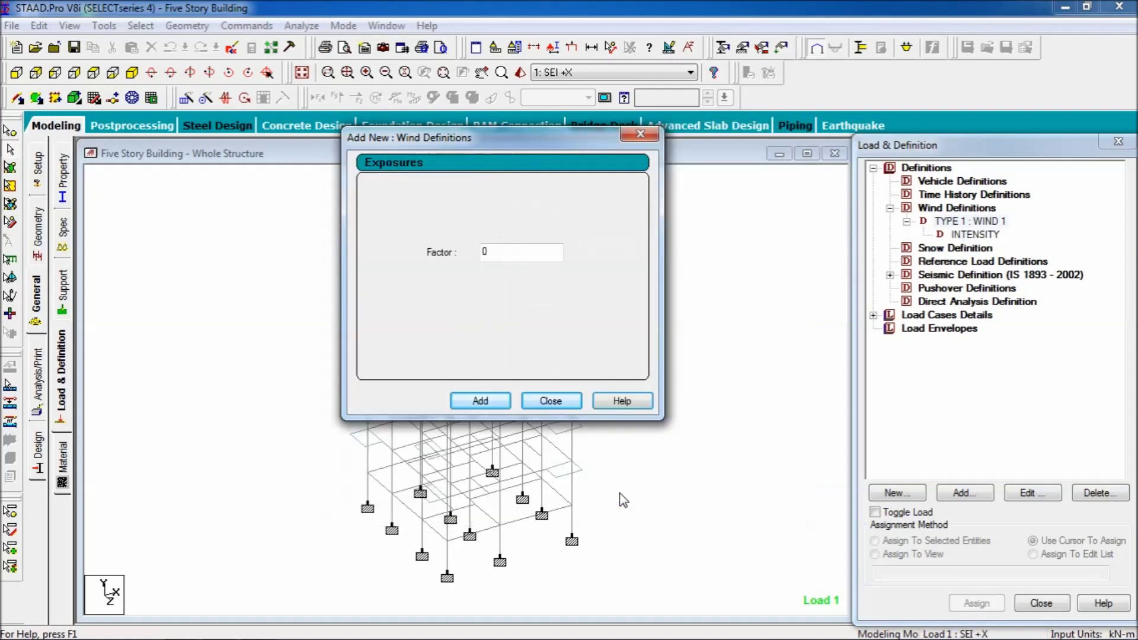
- Add an exposure with a factor of 0.75 to WIND 1 and close the wind definition dialog
{"action": "left_click", "coordinate": [537, 259]}
{"action": "type", "text": ".75"}
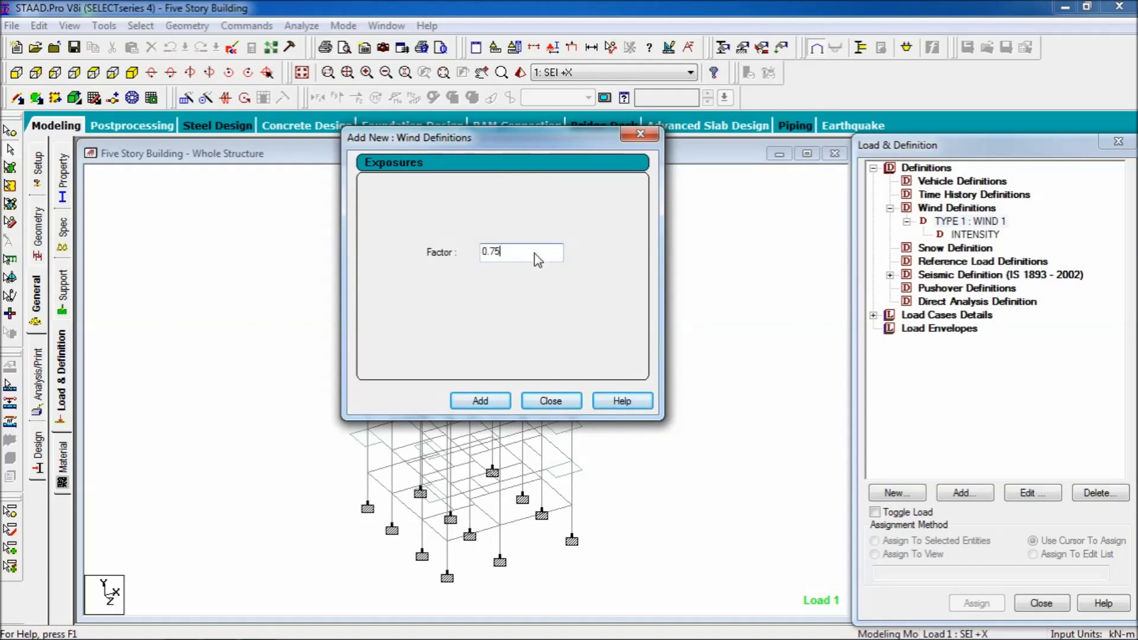
{"action": "left_click", "coordinate": [487, 403]}
{"action": "left_click", "coordinate": [548, 401]}
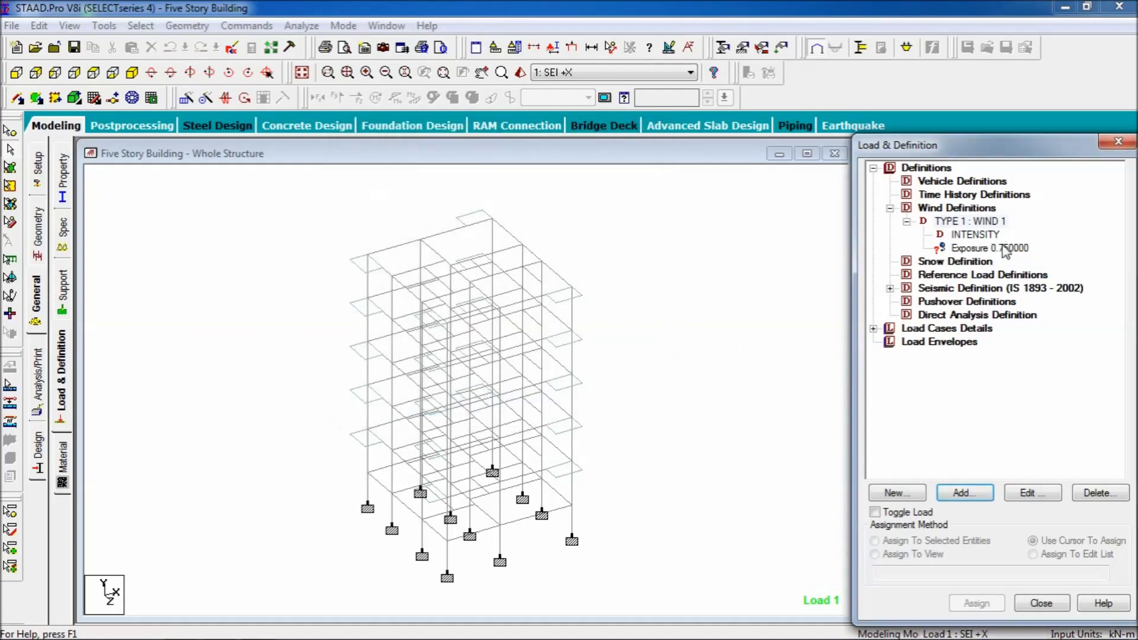
- Assign the 0.75 exposure to all the building's nodes above the supports, selecting them in front view
{"action": "left_click", "coordinate": [1005, 248]}
{"action": "left_click", "coordinate": [677, 400]}
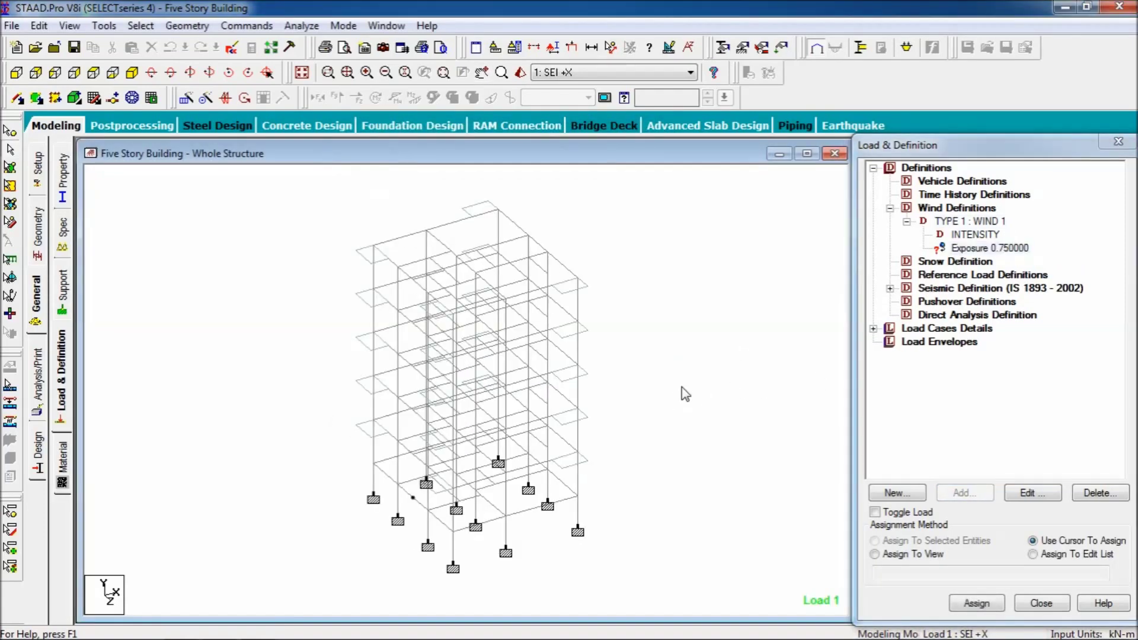
{"action": "left_click", "coordinate": [990, 252]}
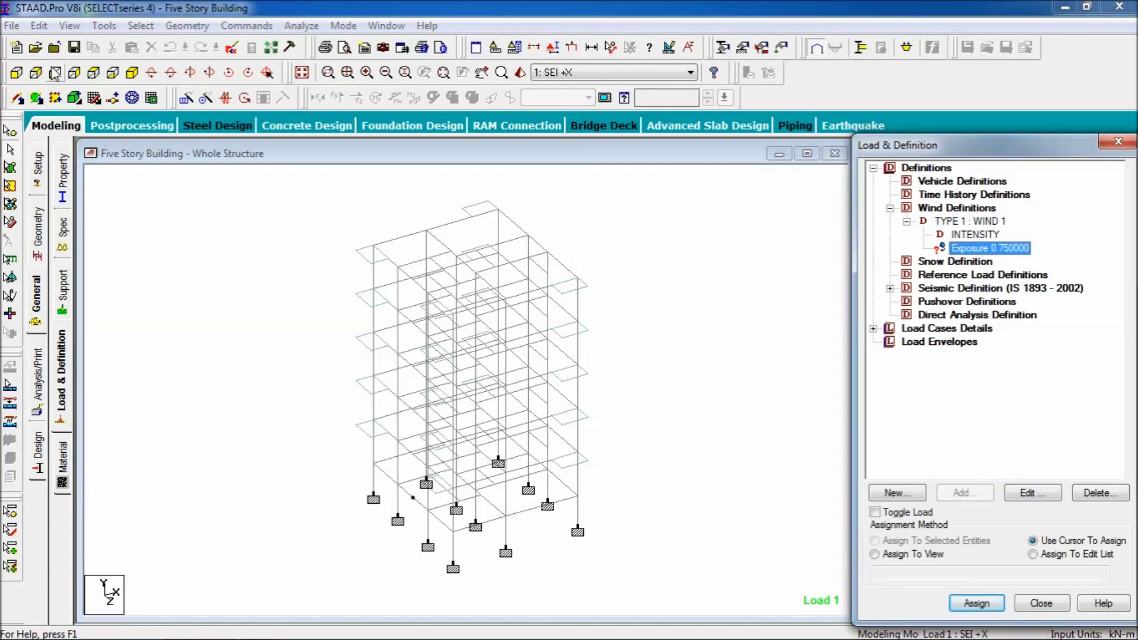
{"action": "left_click", "coordinate": [10, 130]}
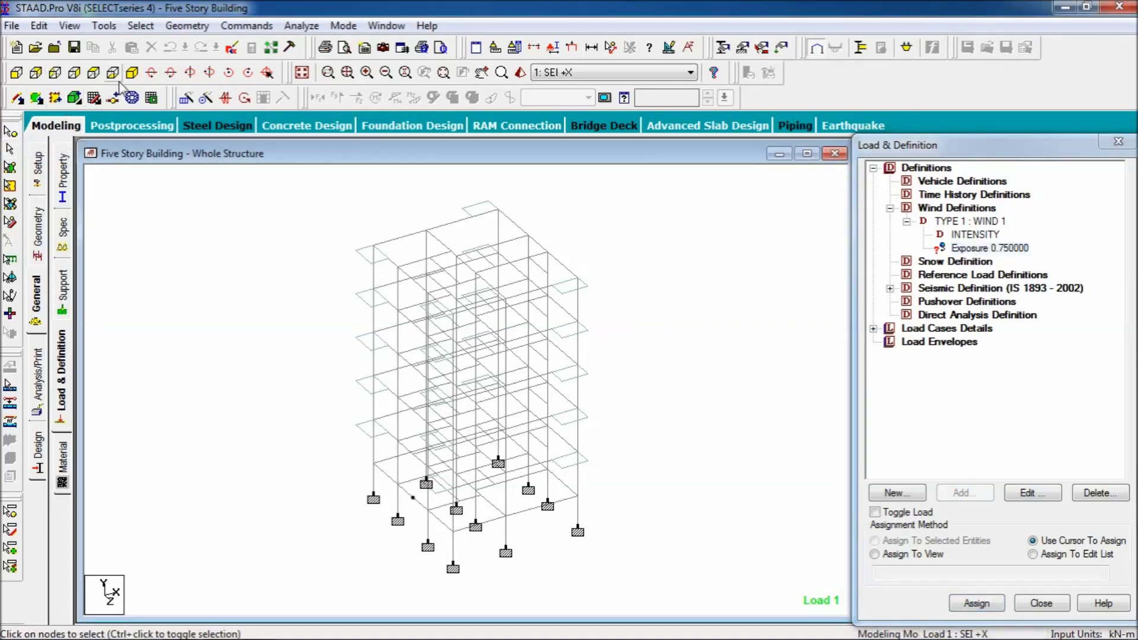
{"action": "left_click", "coordinate": [25, 77]}
{"action": "left_click_drag", "start_coordinate": [601, 181], "coordinate": [254, 526]}
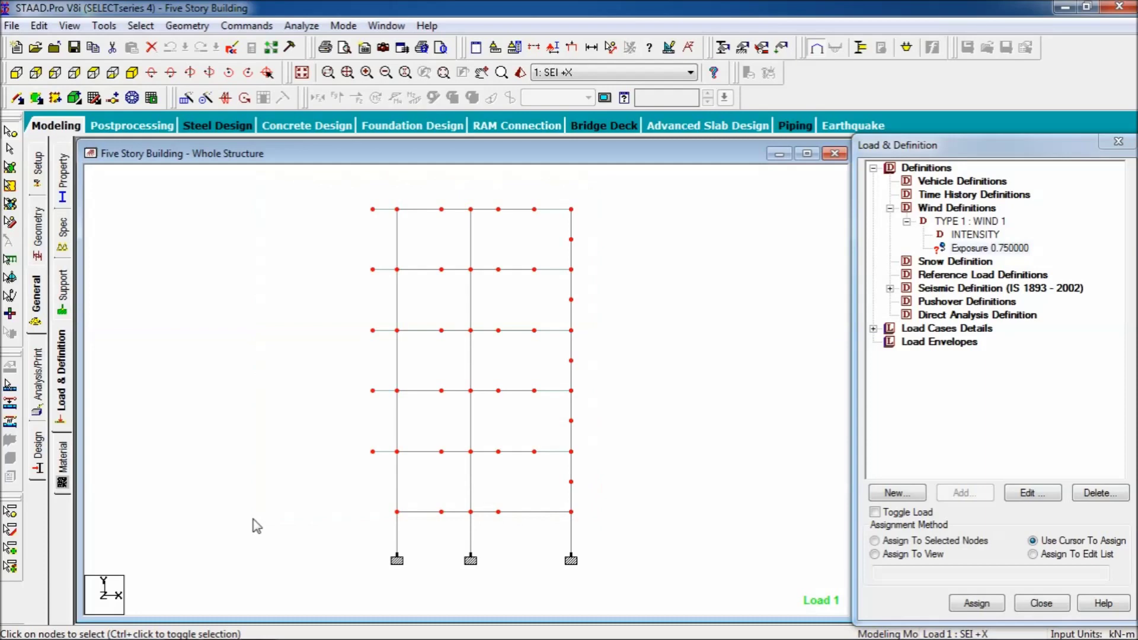
{"action": "left_click", "coordinate": [134, 74]}
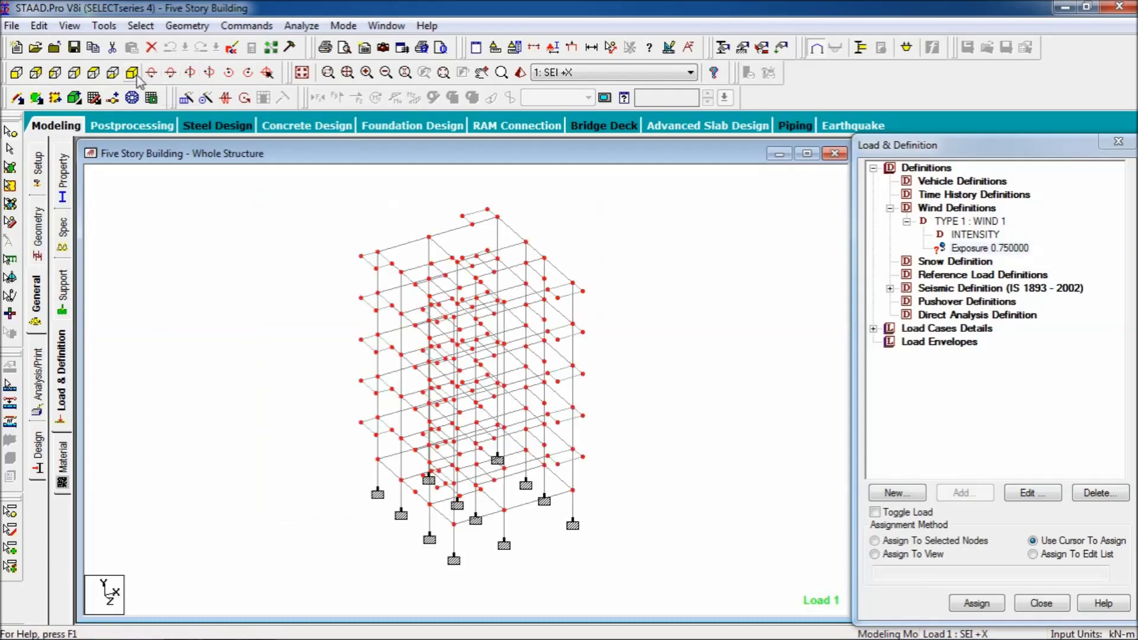
{"action": "left_click", "coordinate": [934, 541]}
{"action": "left_click", "coordinate": [976, 602]}
{"action": "left_click", "coordinate": [1014, 424]}
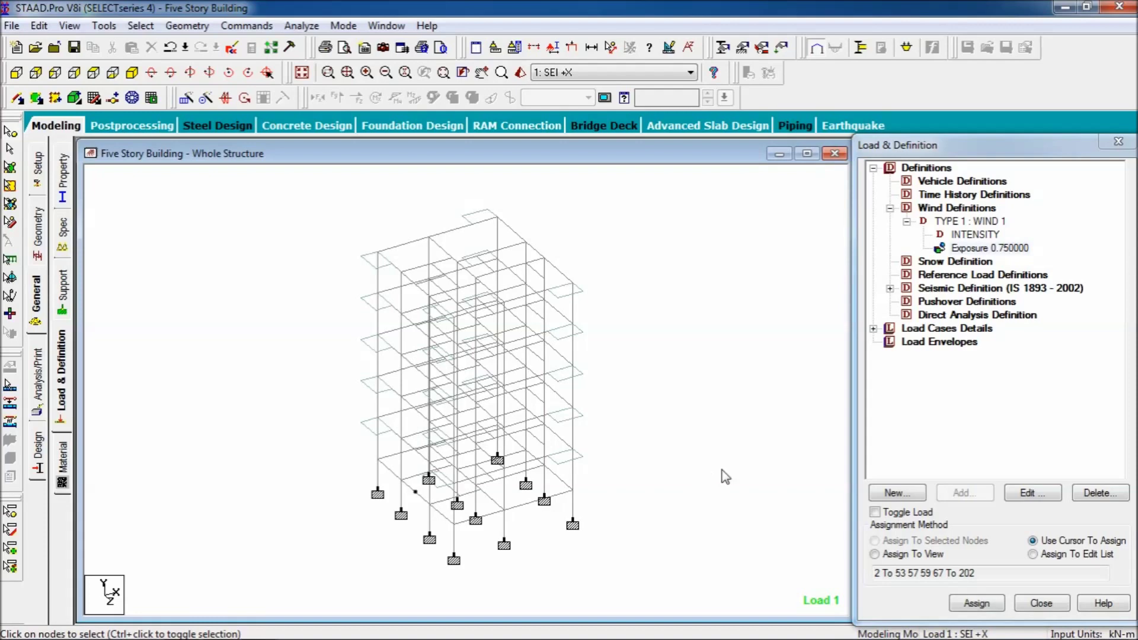
- Add primary load case 5 with loading type Wind and the title WIND +X
{"action": "left_click", "coordinate": [934, 330]}
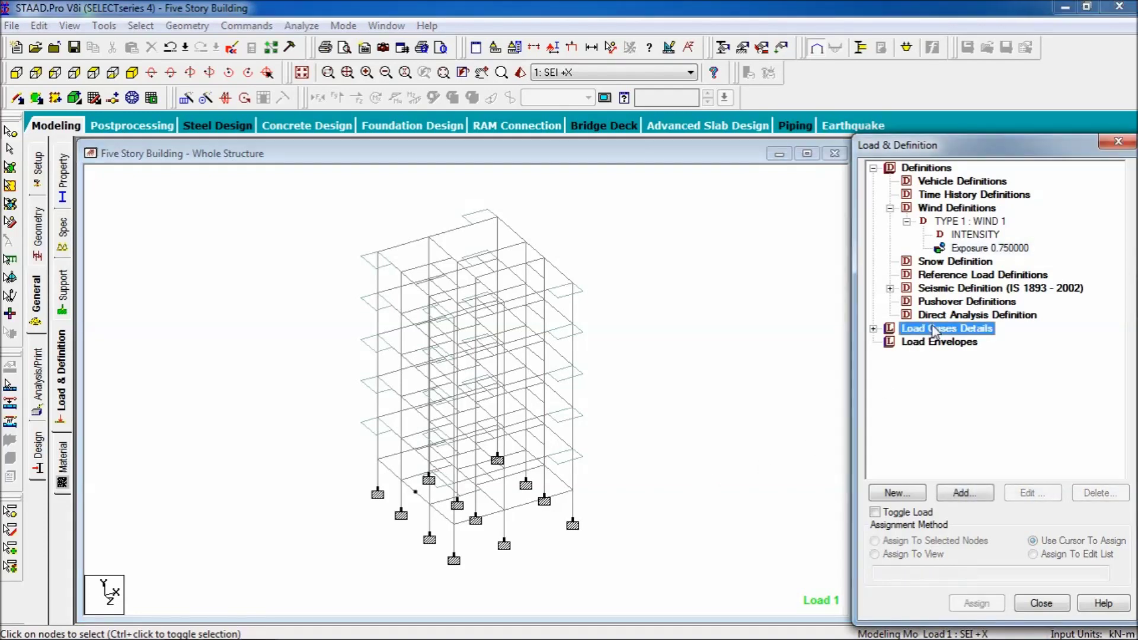
{"action": "left_click", "coordinate": [873, 329]}
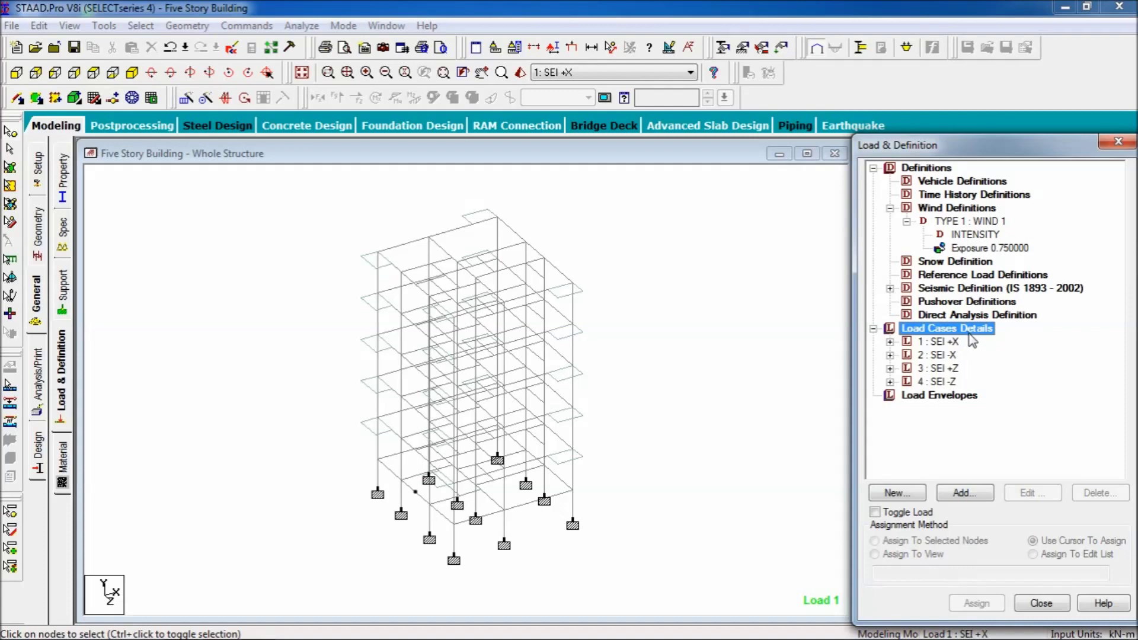
{"action": "left_click", "coordinate": [965, 493]}
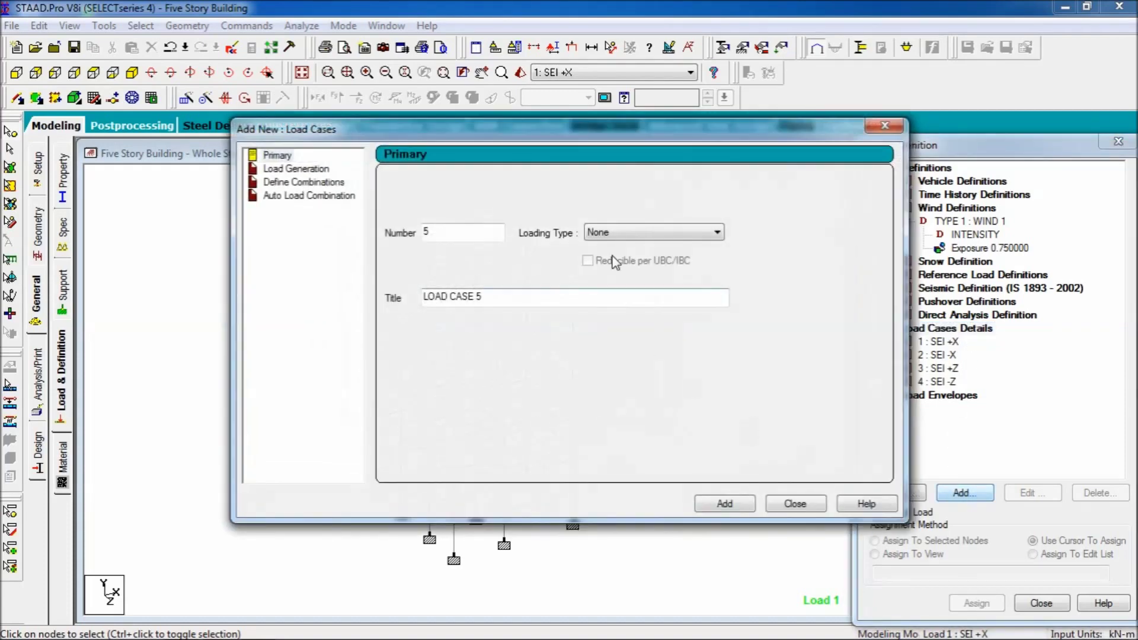
{"action": "left_click", "coordinate": [617, 233]}
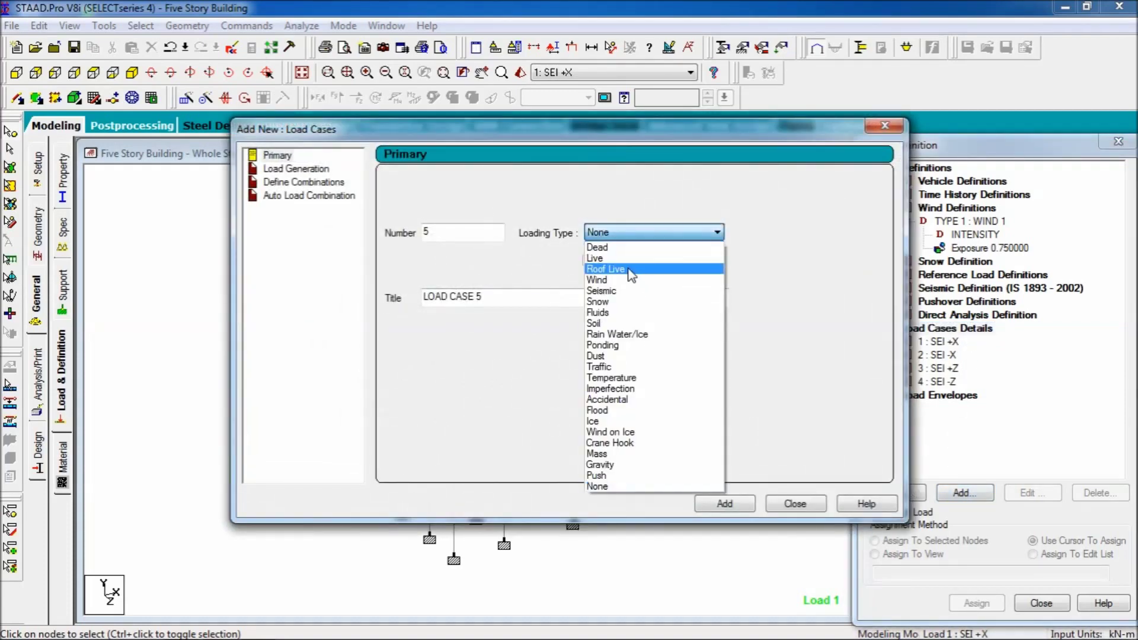
{"action": "left_click", "coordinate": [633, 281]}
{"action": "double_click", "coordinate": [517, 305]}
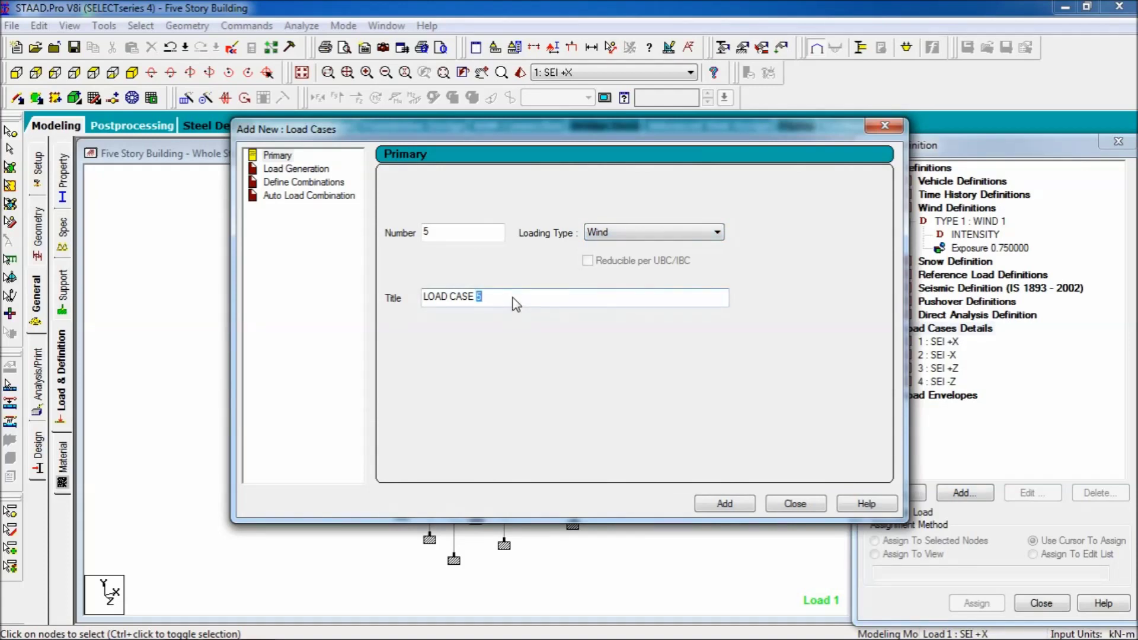
{"action": "key", "text": "ctrl+a"}
{"action": "type", "text": "W"}
{"action": "key", "text": "shift+Home"}
{"action": "key", "text": "ctrl+c"}
{"action": "left_click", "coordinate": [725, 503]}
- Add primary load case 6 with loading type Wind and the title WIND -X
{"action": "key", "text": "shift+Home"}
{"action": "key", "text": "ctrl+v"}
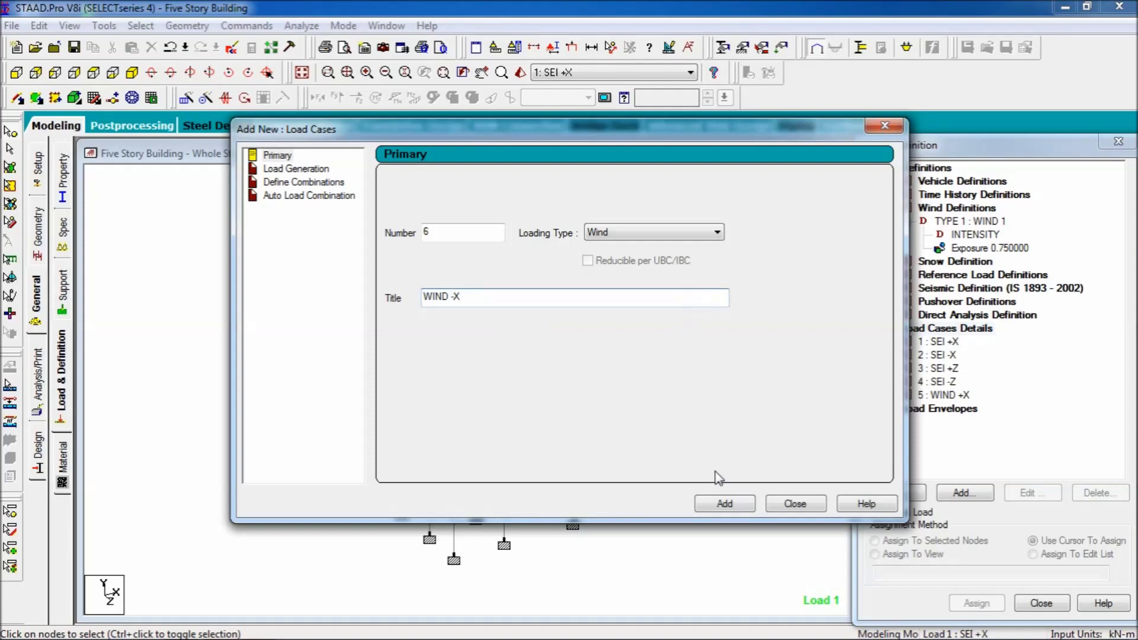
{"action": "left_click", "coordinate": [719, 504]}
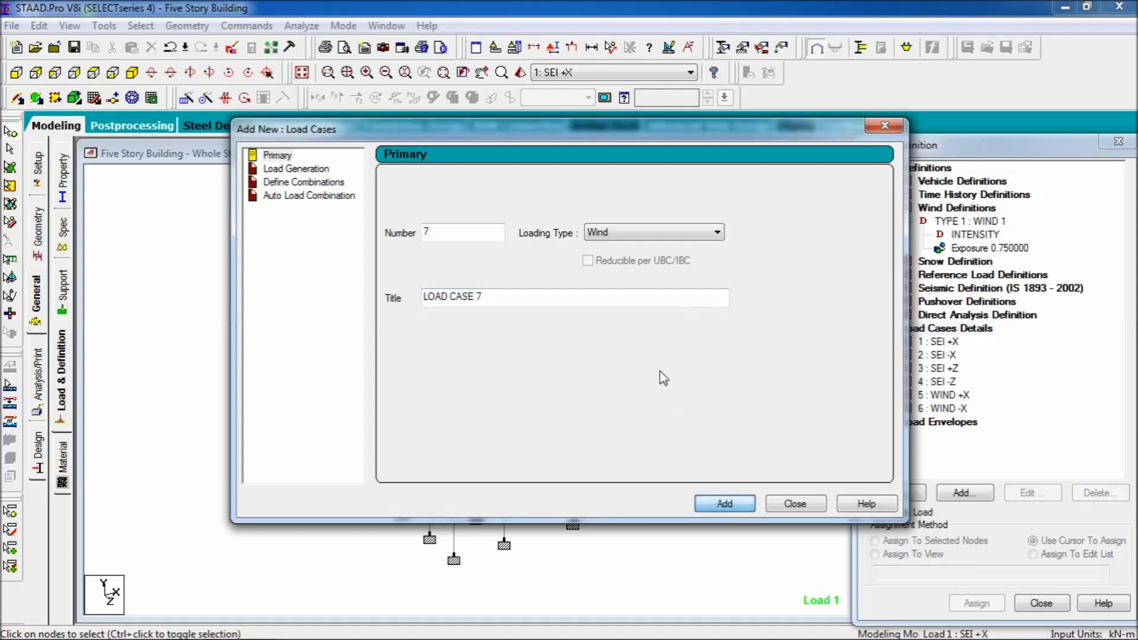
- Add primary load case 7 with loading type Wind and the title WIND +Z
{"action": "left_click", "coordinate": [617, 301]}
{"action": "key", "text": "shift+Home"}
{"action": "key", "text": "ctrl+v"}
{"action": "key", "text": "BackSpace"}
{"action": "type", "text": "Z"}
{"action": "left_click", "coordinate": [710, 504]}
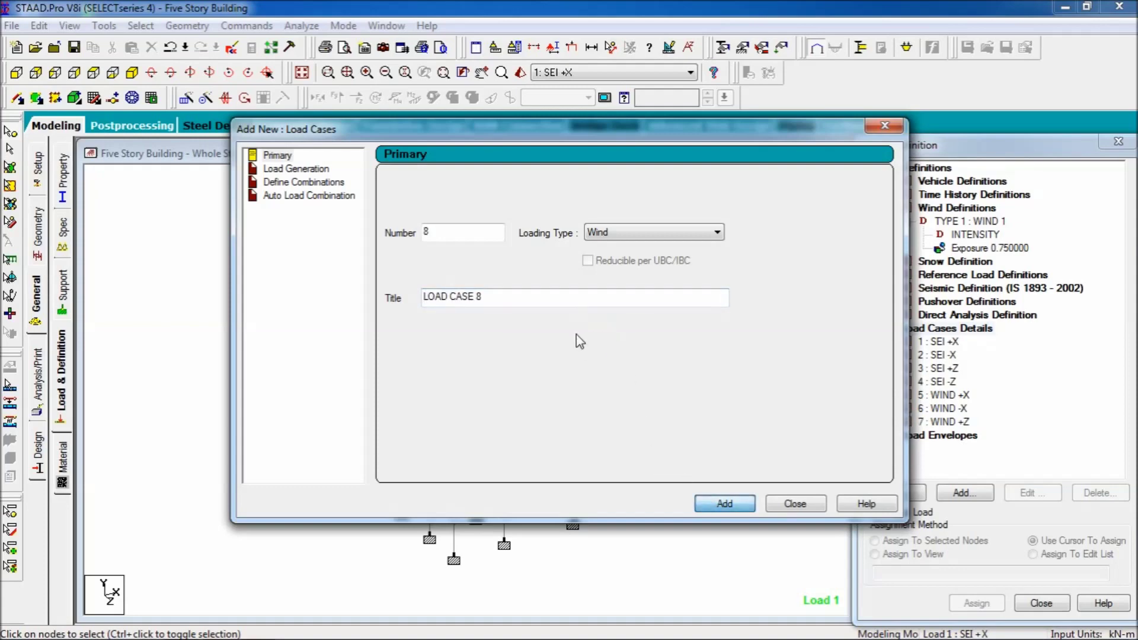
- Add primary load case 8 with loading type Wind and the title WIND -Z, and close the load case dialog
{"action": "left_click", "coordinate": [562, 292]}
{"action": "key", "text": "shift+Home"}
{"action": "key", "text": "ctrl+v"}
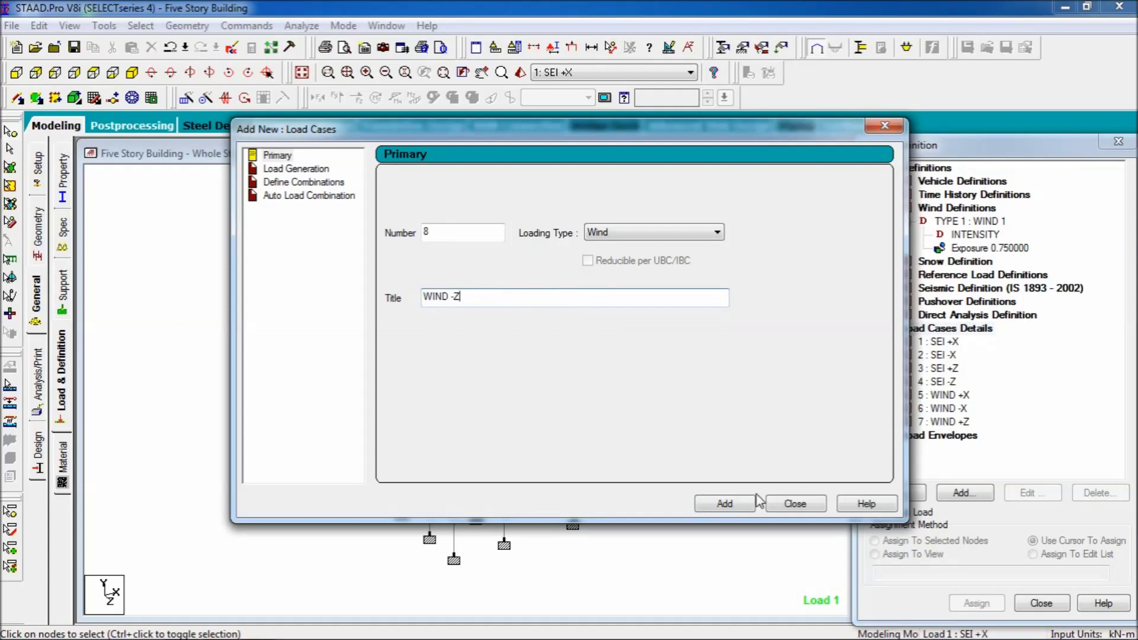
{"action": "left_click", "coordinate": [741, 509]}
{"action": "left_click", "coordinate": [790, 509]}
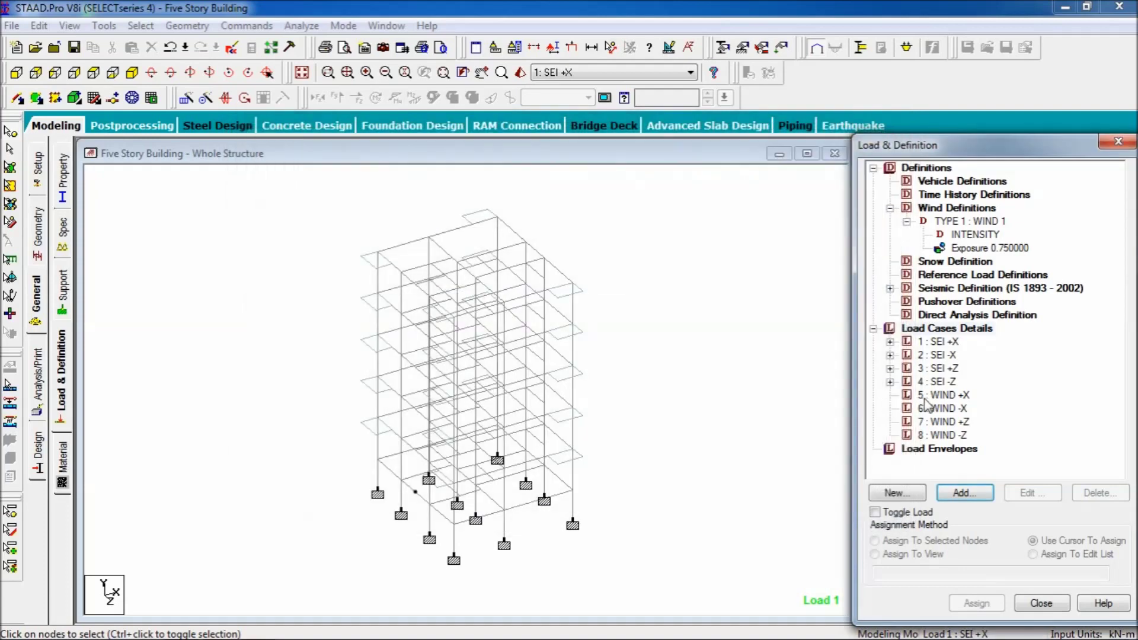
- Open a new Wind Load item for the WIND +X load case
{"action": "left_click", "coordinate": [946, 395]}
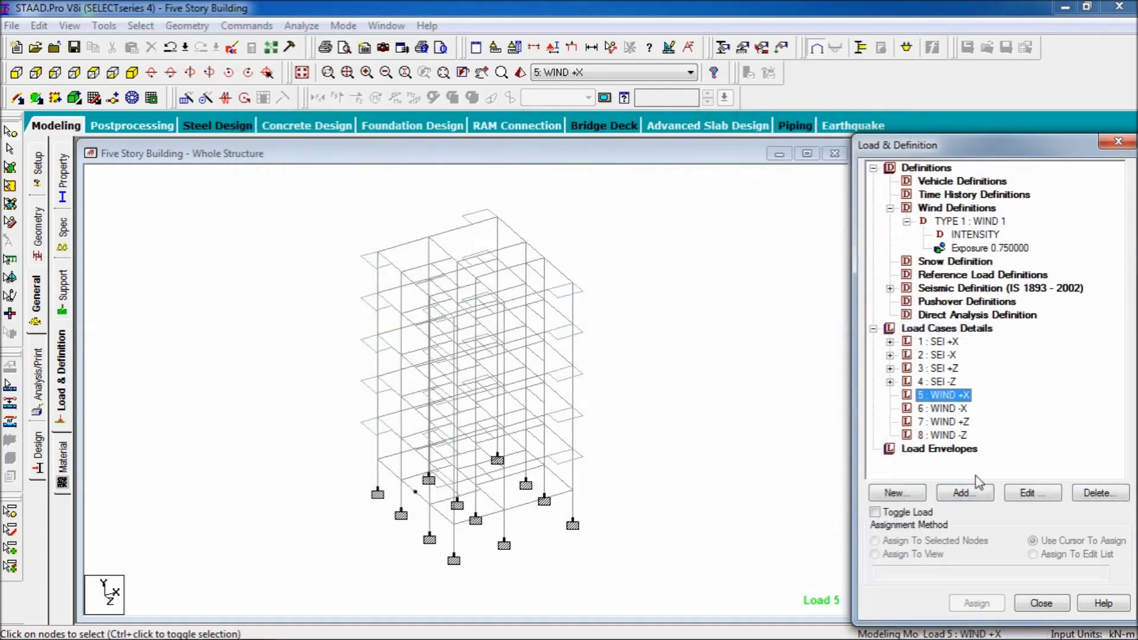
{"action": "left_click", "coordinate": [966, 493]}
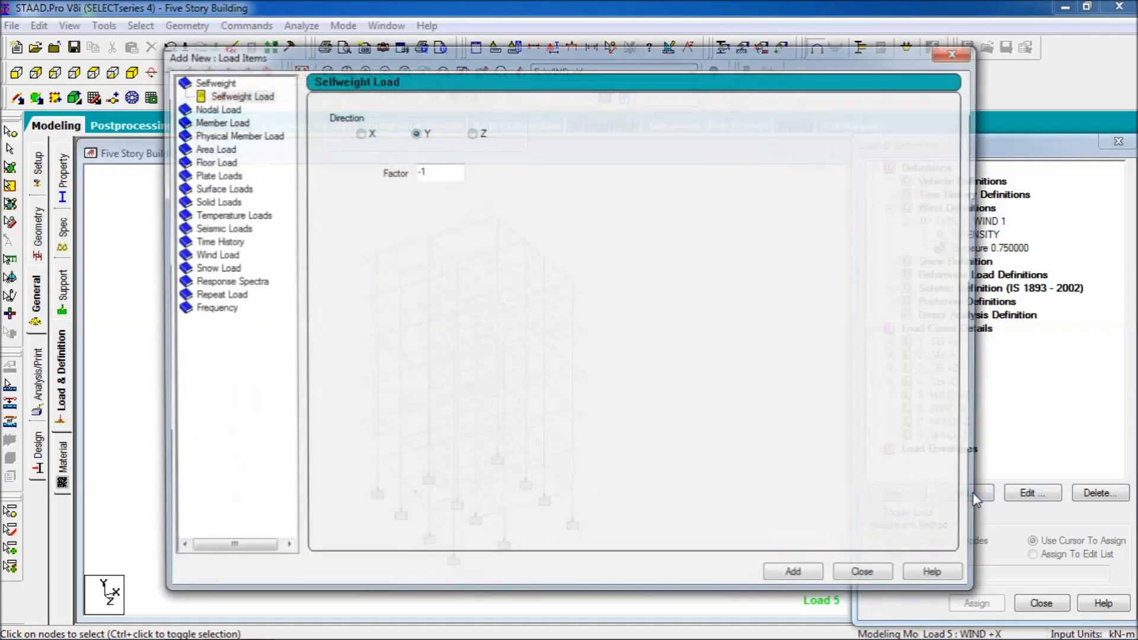
{"action": "left_click", "coordinate": [236, 255]}
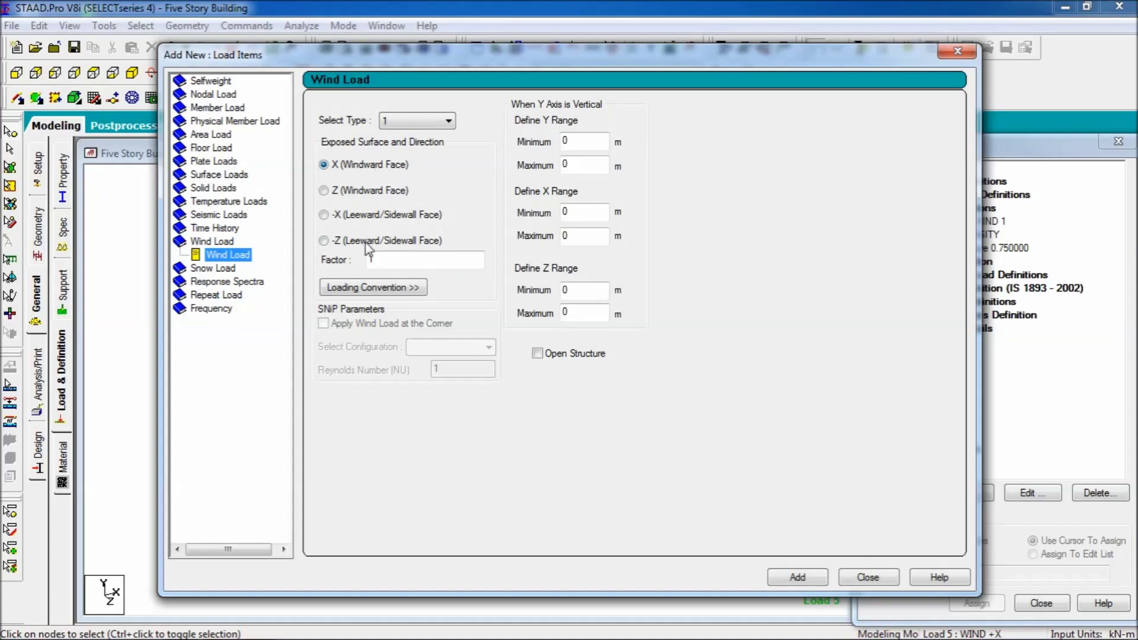
- Check the coordinates of the corner nodes at the lowest beam level and at the roof of the building
{"action": "left_click_drag", "start_coordinate": [524, 59], "coordinate": [801, 70]}
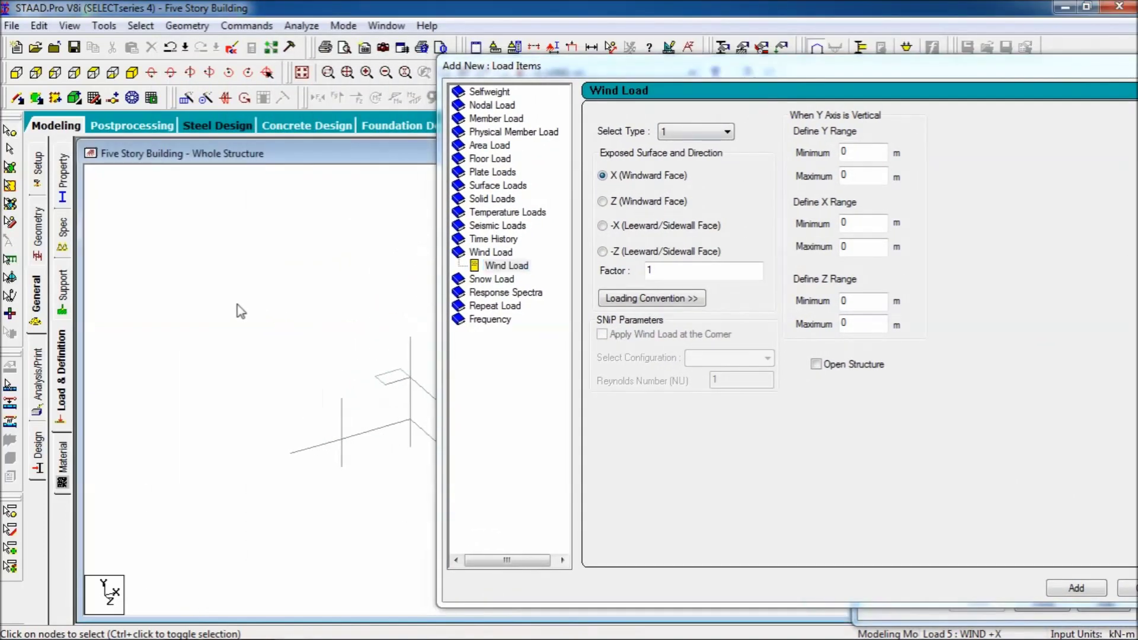
{"action": "double_click", "coordinate": [278, 452]}
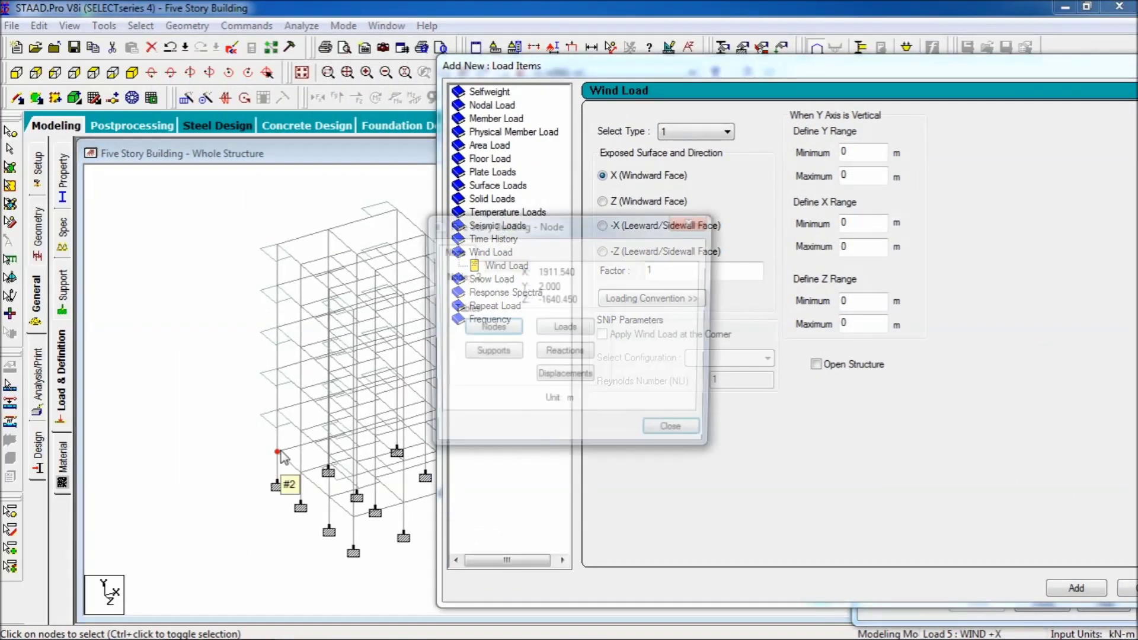
{"action": "left_click", "coordinate": [668, 427]}
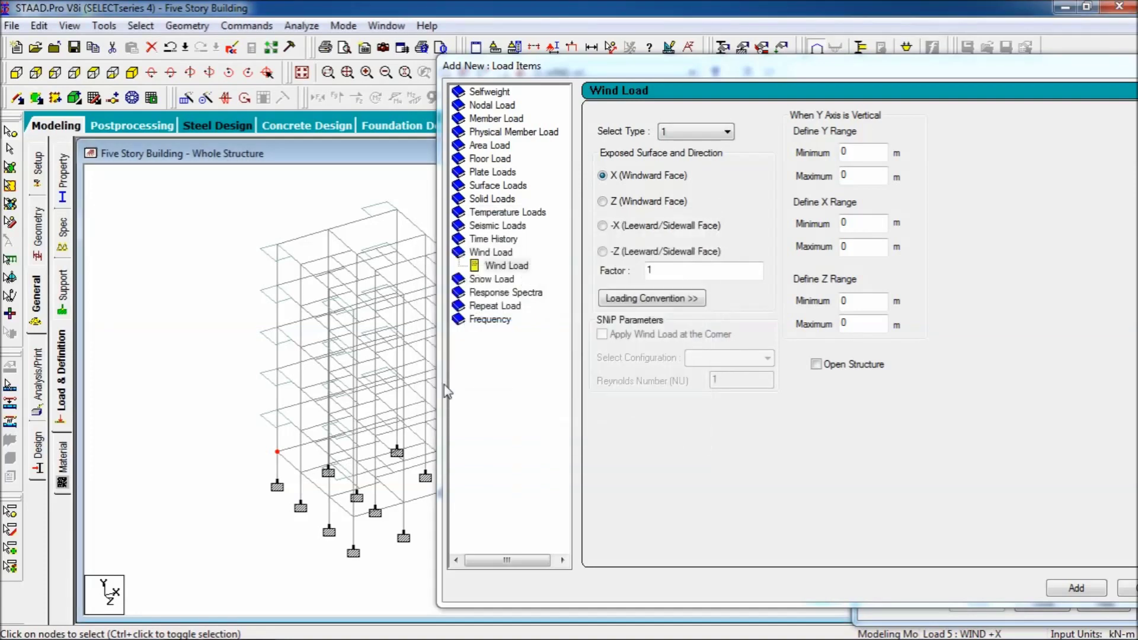
{"action": "double_click", "coordinate": [278, 244]}
{"action": "left_click", "coordinate": [677, 435]}
- Add a type 1 wind load on the X windward face to WIND +X with a Y range of 2 to 17 m, and display it
{"action": "left_click", "coordinate": [870, 155]}
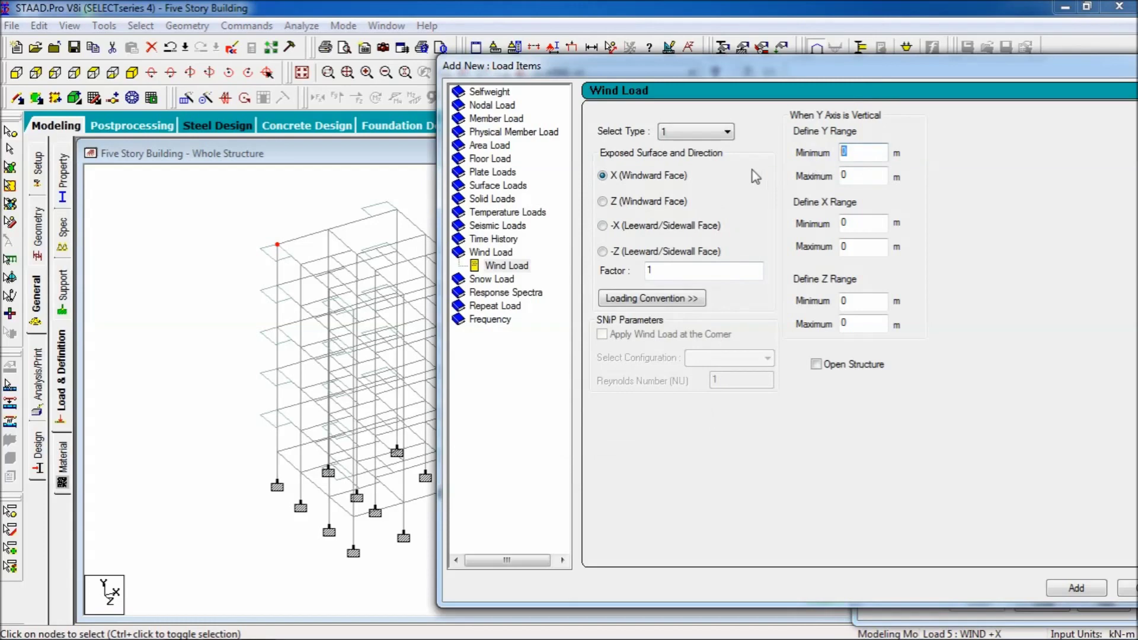
{"action": "type", "text": "2"}
{"action": "key", "text": "Tab"}
{"action": "type", "text": "1"}
{"action": "left_click_drag", "start_coordinate": [593, 65], "coordinate": [369, 67]}
{"action": "left_click", "coordinate": [378, 177]}
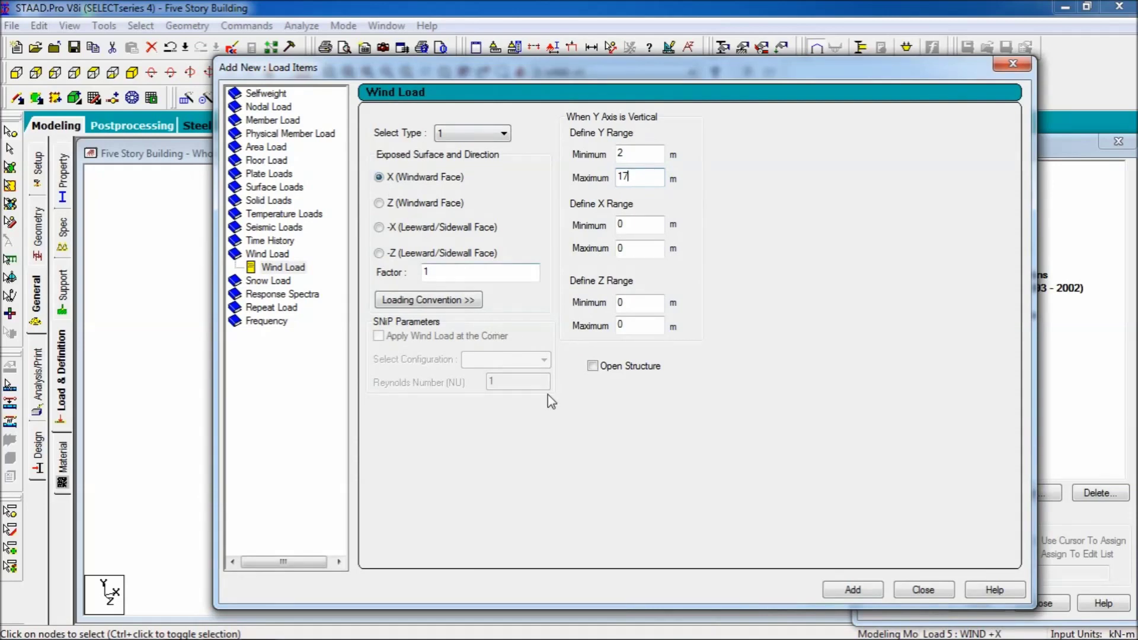
{"action": "left_click", "coordinate": [856, 589]}
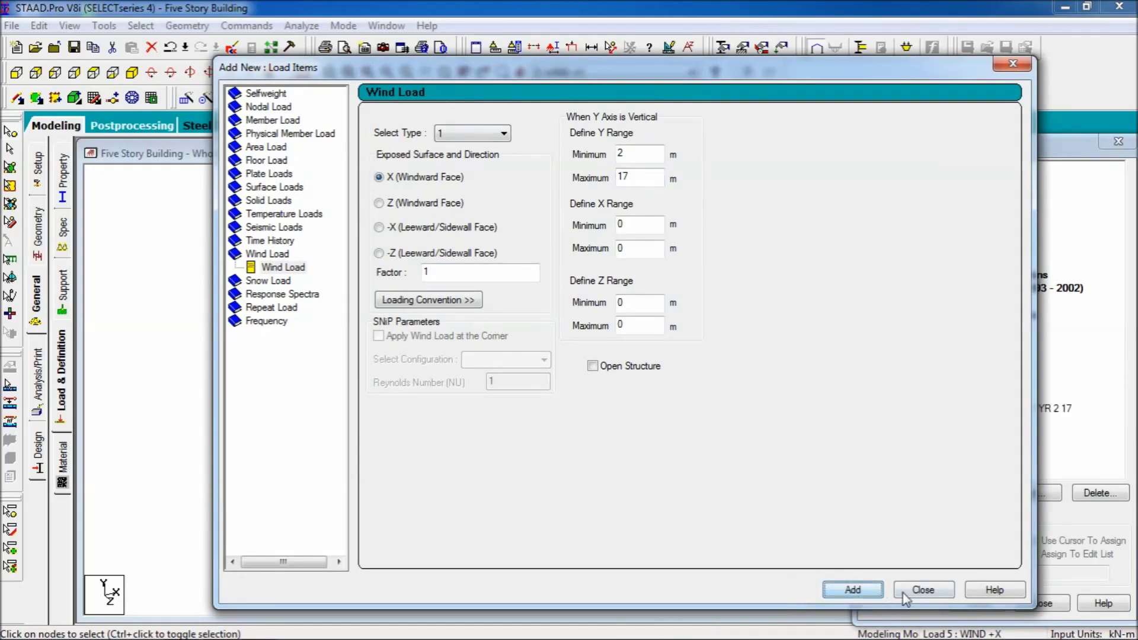
{"action": "left_click", "coordinate": [923, 589]}
{"action": "left_click", "coordinate": [963, 409]}
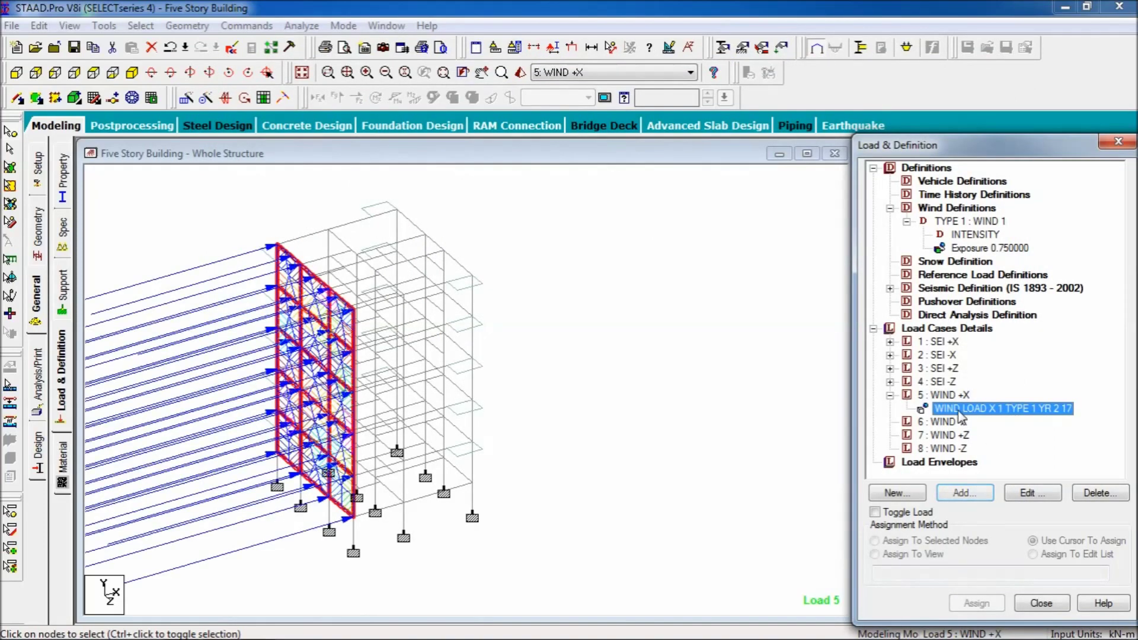
{"action": "scroll", "coordinate": [563, 303], "scroll_direction": "up", "scroll_amount": 2}
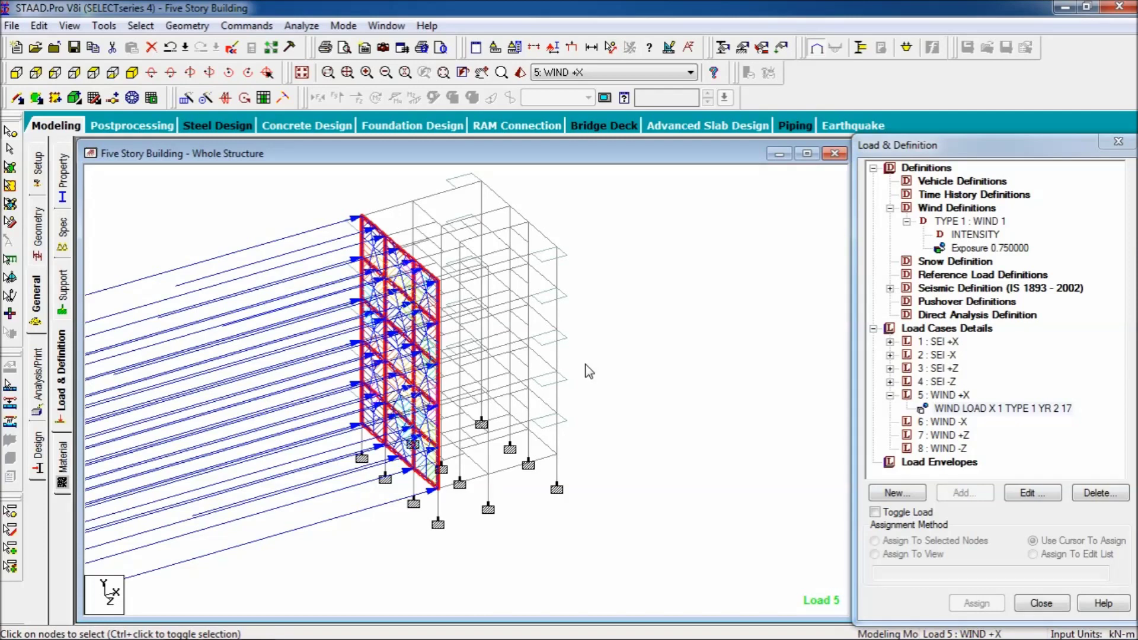
- Add an X windward wind load to WIND -X with factor -1 and a Y range of 2 to 17 m, and display it
{"action": "left_click", "coordinate": [947, 423]}
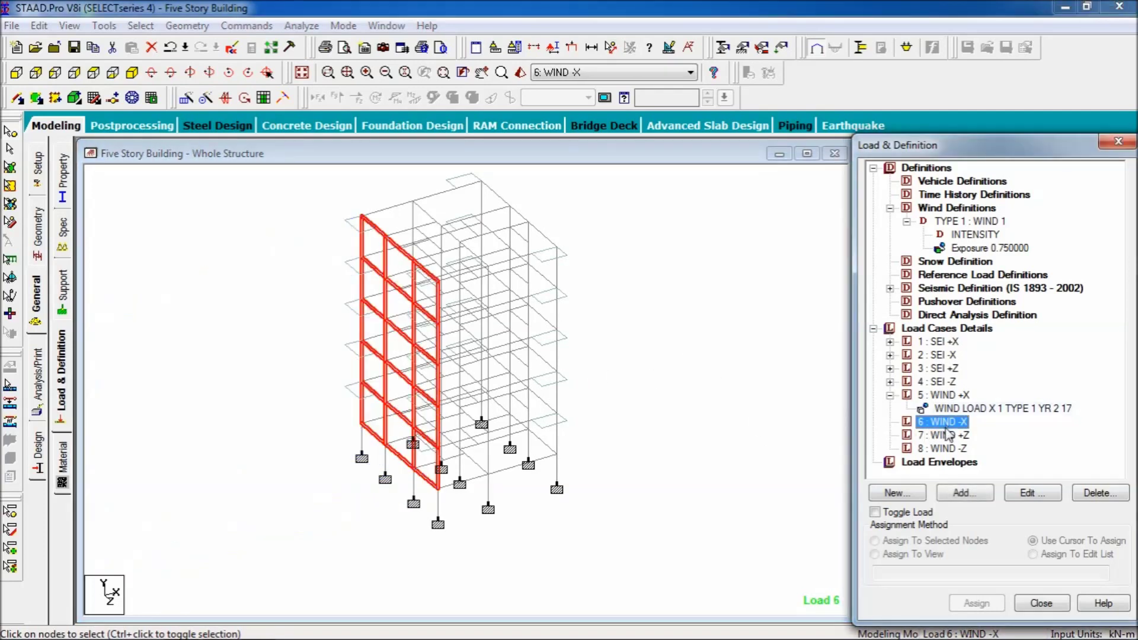
{"action": "left_click", "coordinate": [958, 492]}
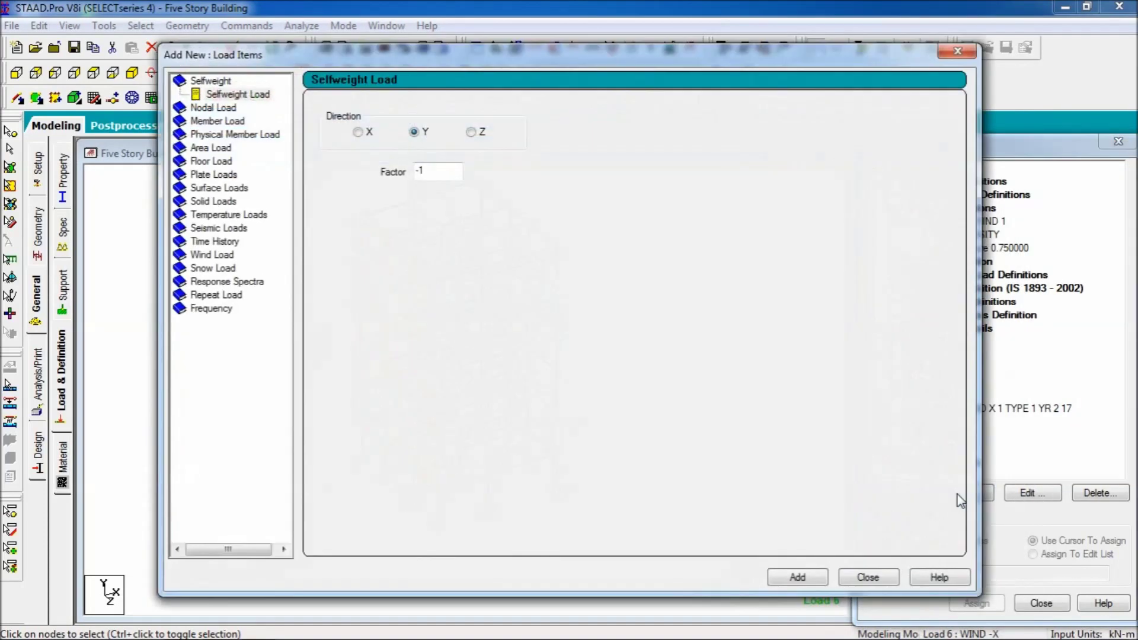
{"action": "left_click", "coordinate": [224, 255]}
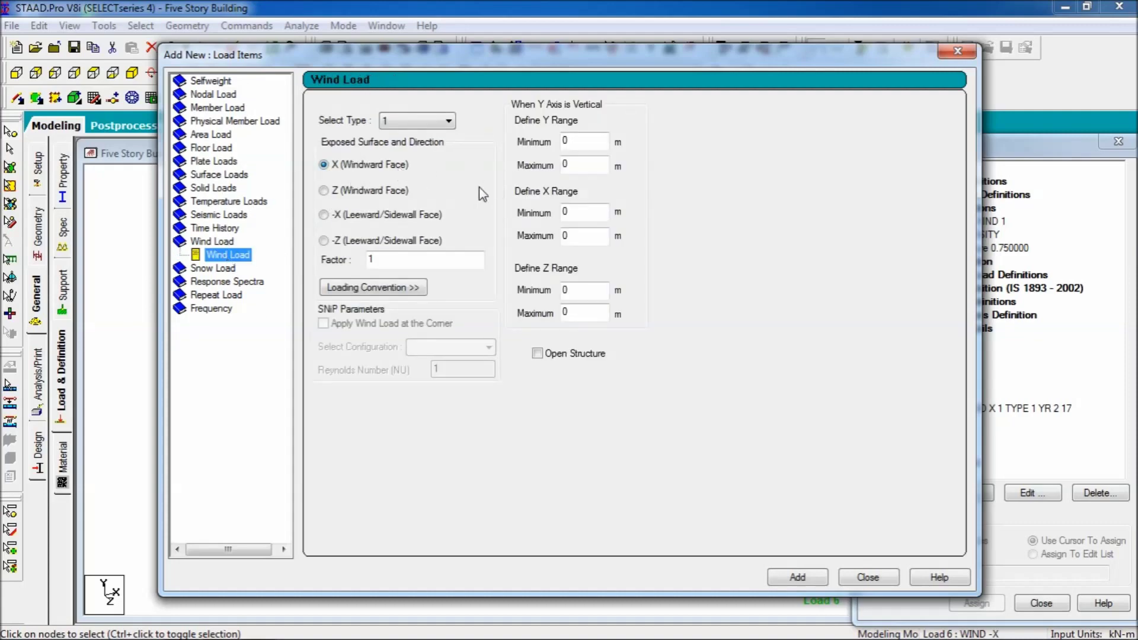
{"action": "left_click", "coordinate": [380, 259]}
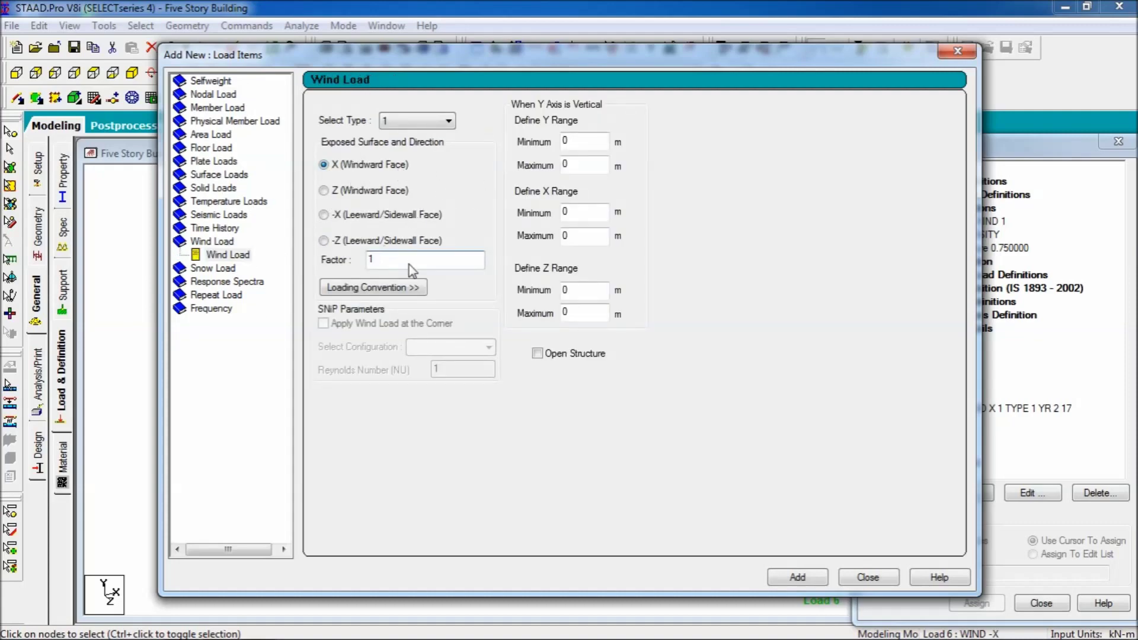
{"action": "type", "text": "-"}
{"action": "left_click_drag", "start_coordinate": [572, 148], "coordinate": [563, 152]}
{"action": "key", "text": "Tab"}
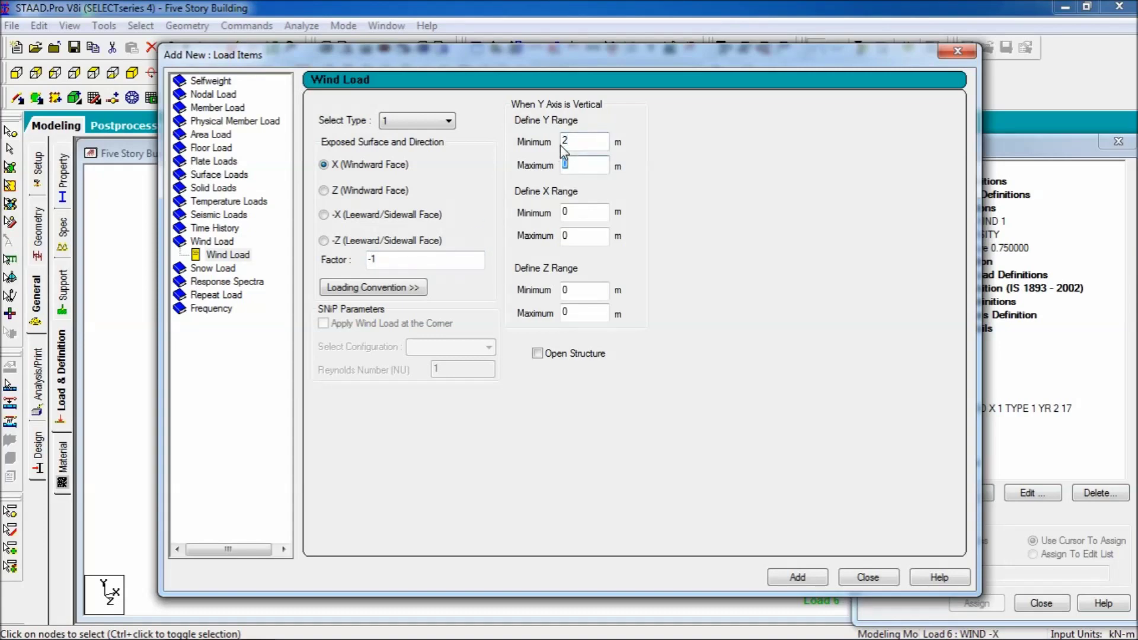
{"action": "type", "text": "17"}
{"action": "left_click", "coordinate": [797, 577]}
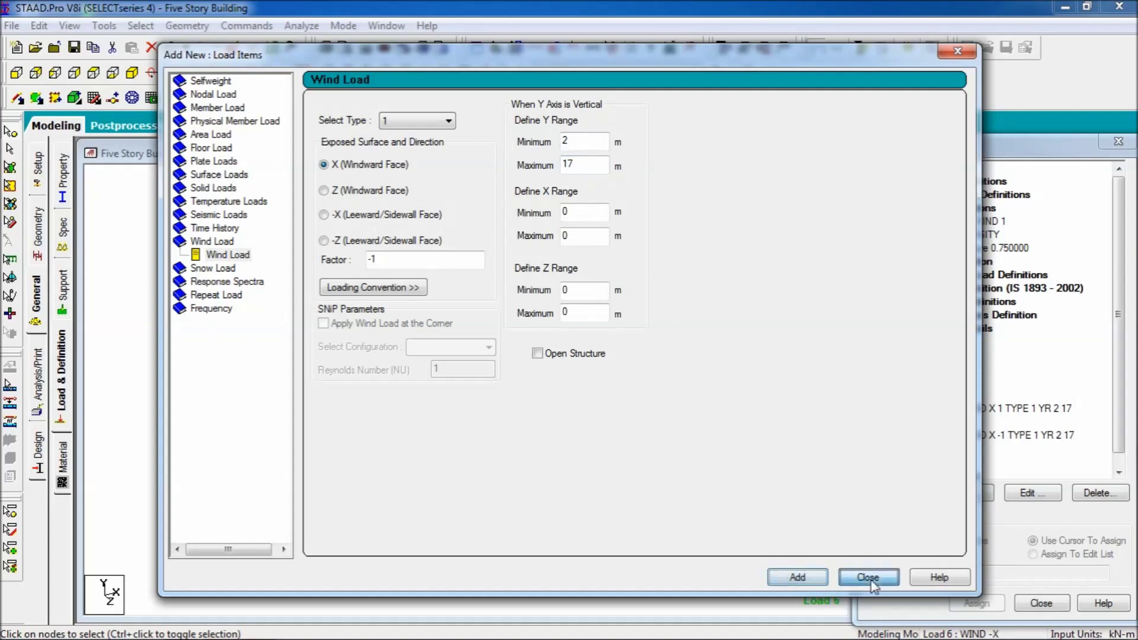
{"action": "left_click", "coordinate": [867, 577]}
{"action": "left_click", "coordinate": [1028, 436]}
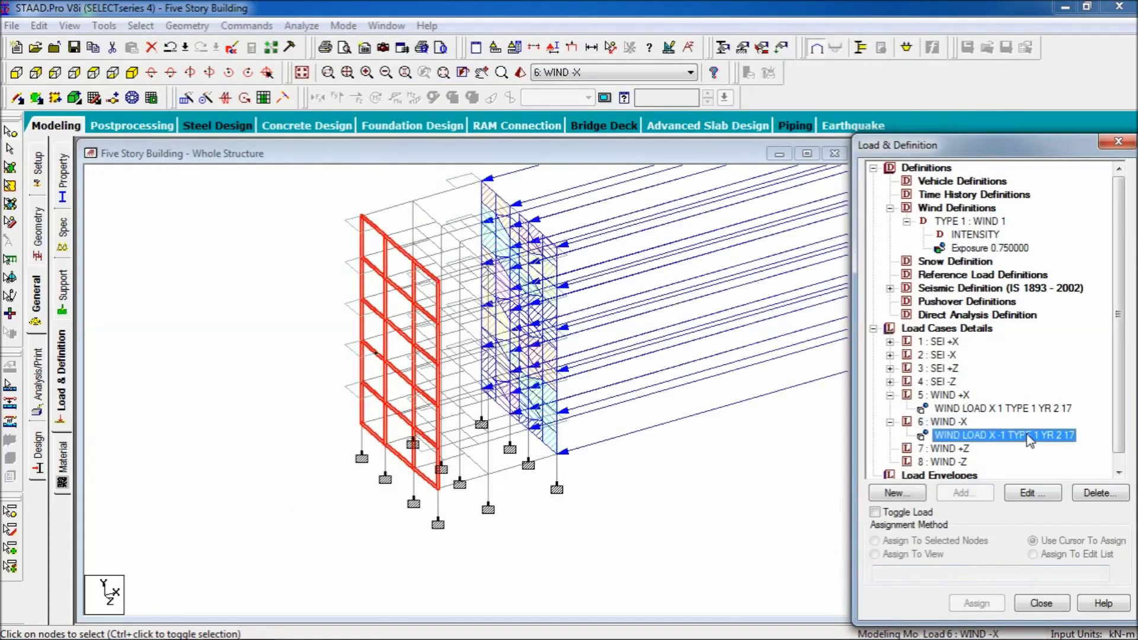
- Add a Z windward wind load to WIND +Z with factor 1 and a Y range of 2 to 17 m, and display it
{"action": "left_click", "coordinate": [943, 449]}
{"action": "left_click", "coordinate": [961, 493]}
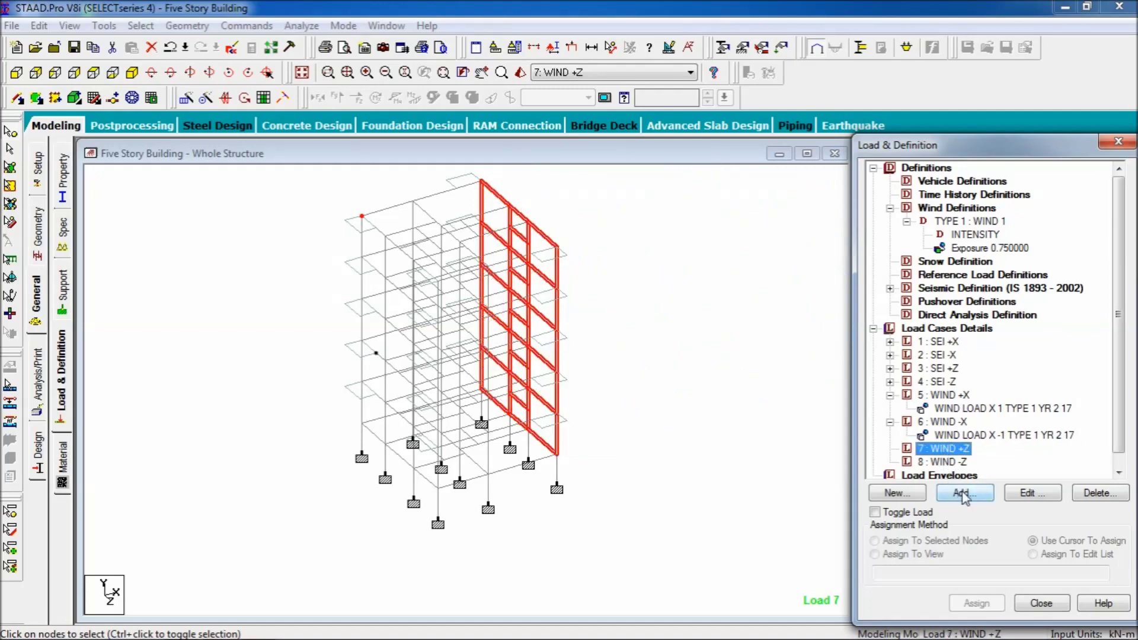
{"action": "left_click", "coordinate": [212, 255]}
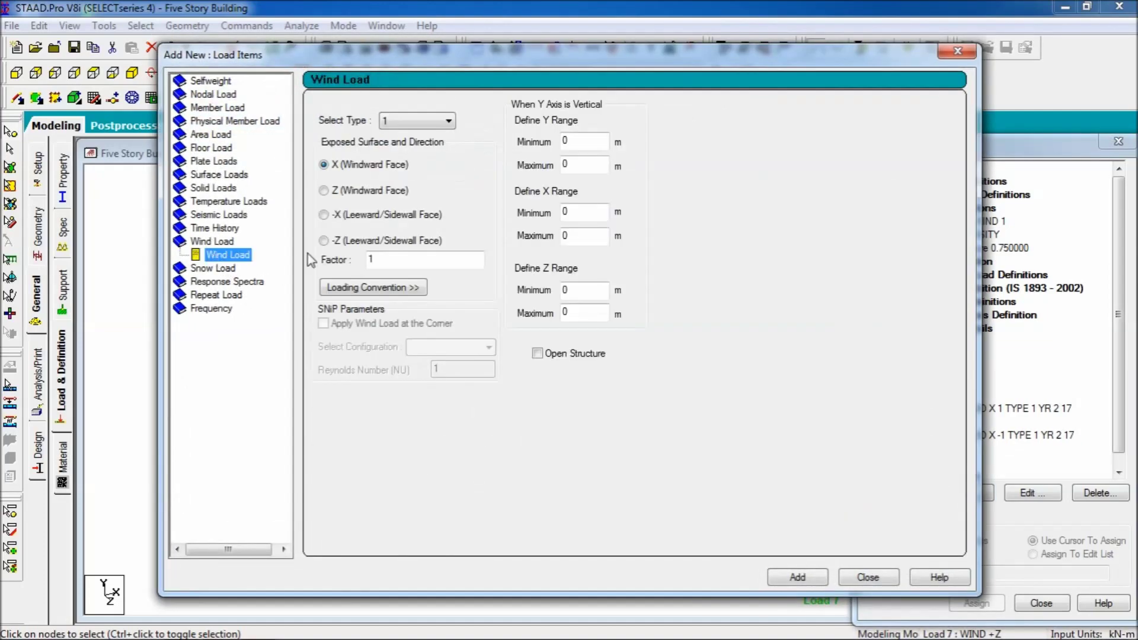
{"action": "left_click", "coordinate": [349, 193]}
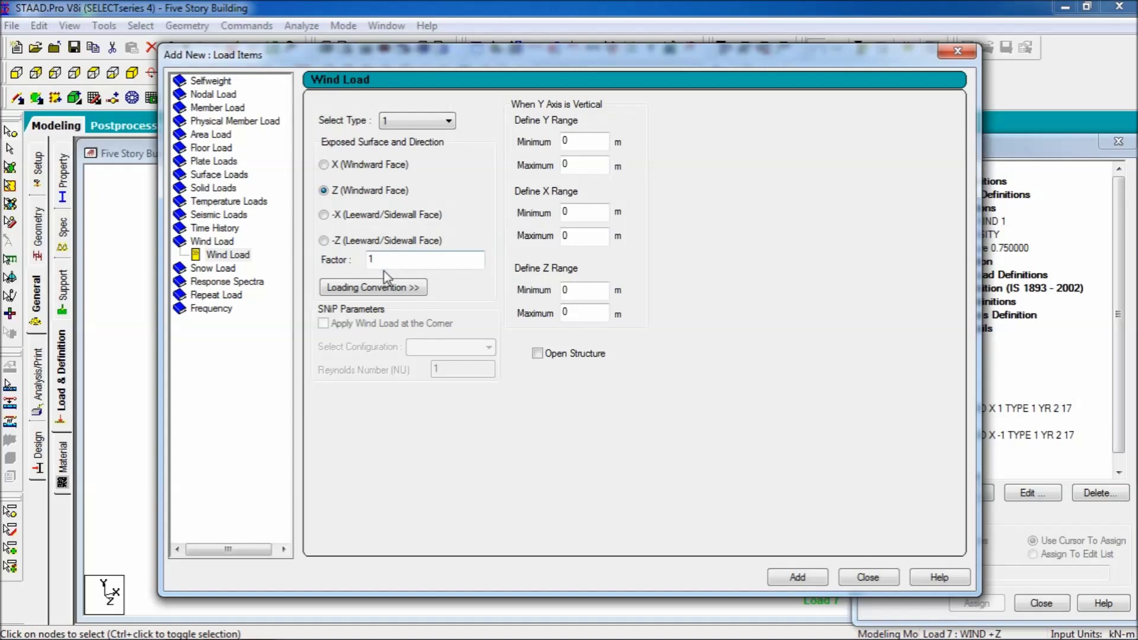
{"action": "double_click", "coordinate": [584, 144]}
{"action": "key", "text": "Tab"}
{"action": "type", "text": "17"}
{"action": "left_click", "coordinate": [797, 577]}
{"action": "left_click", "coordinate": [867, 577]}
{"action": "left_click", "coordinate": [977, 462]}
{"action": "scroll", "coordinate": [976, 459], "scroll_direction": "down", "scroll_amount": 1}
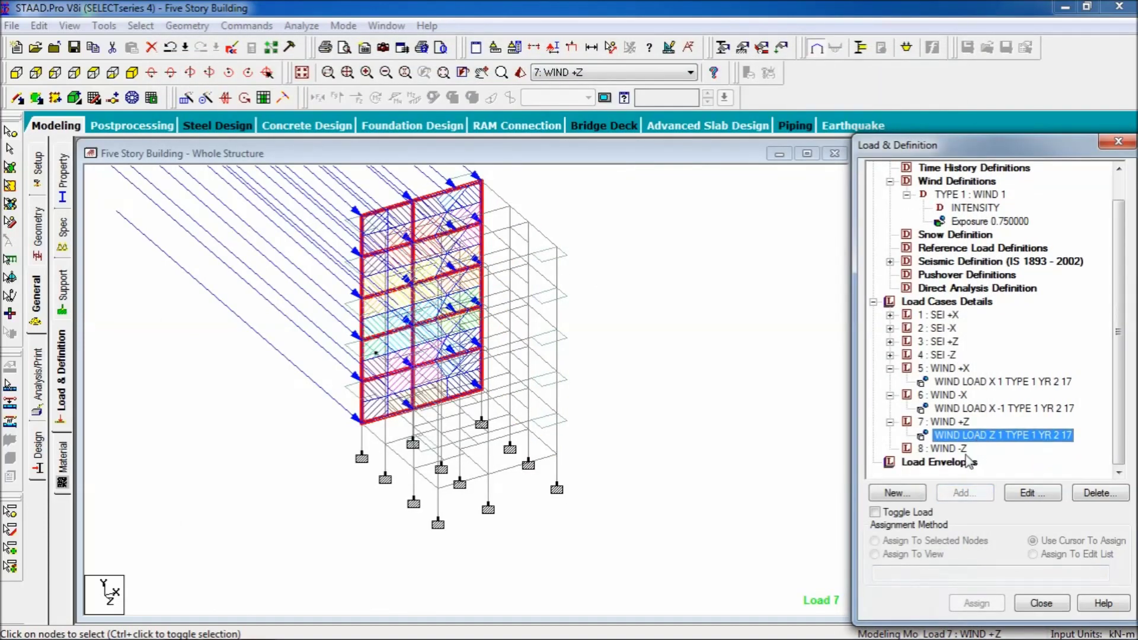
- Add a Z windward wind load to WIND -Z with factor -1 and a Y range of 2 to 17 m, and display it
{"action": "left_click", "coordinate": [965, 451]}
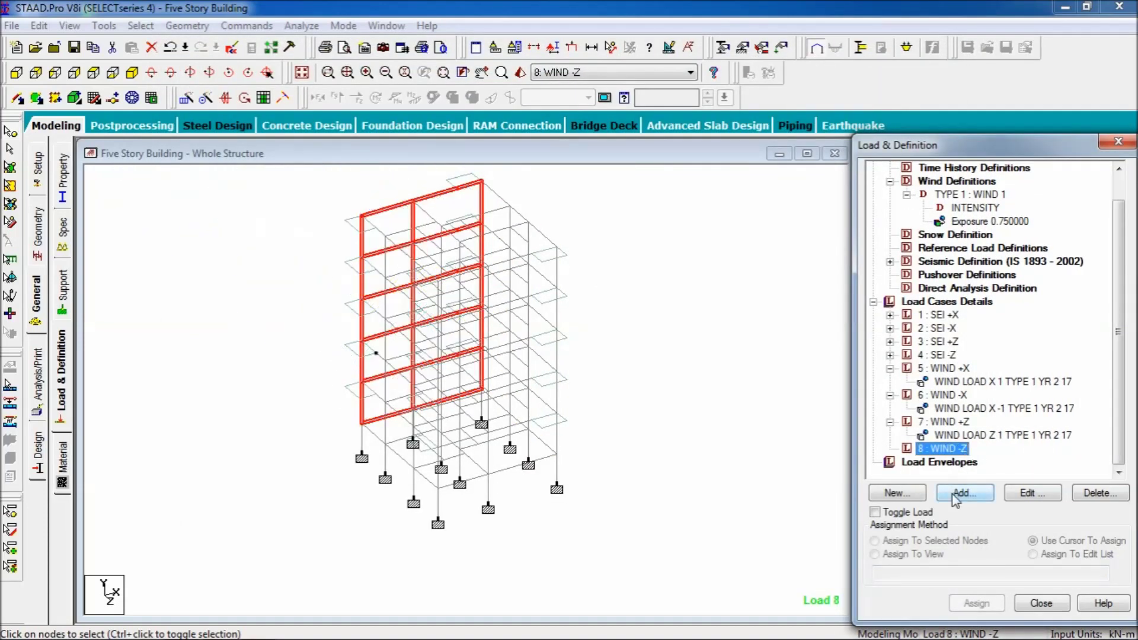
{"action": "left_click", "coordinate": [971, 496]}
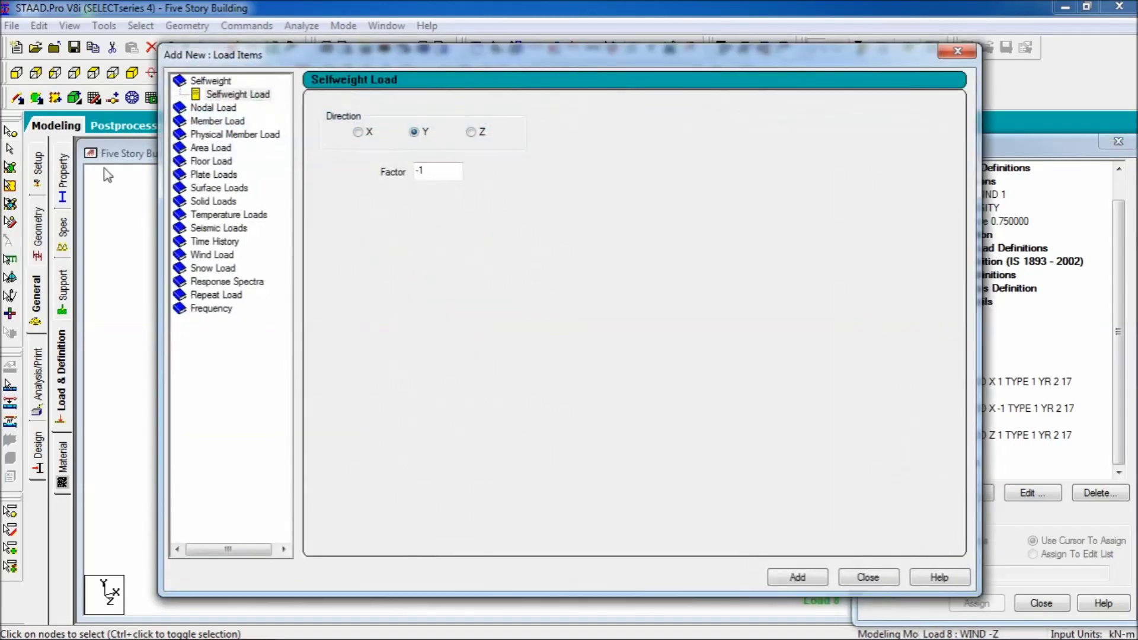
{"action": "left_click", "coordinate": [213, 255]}
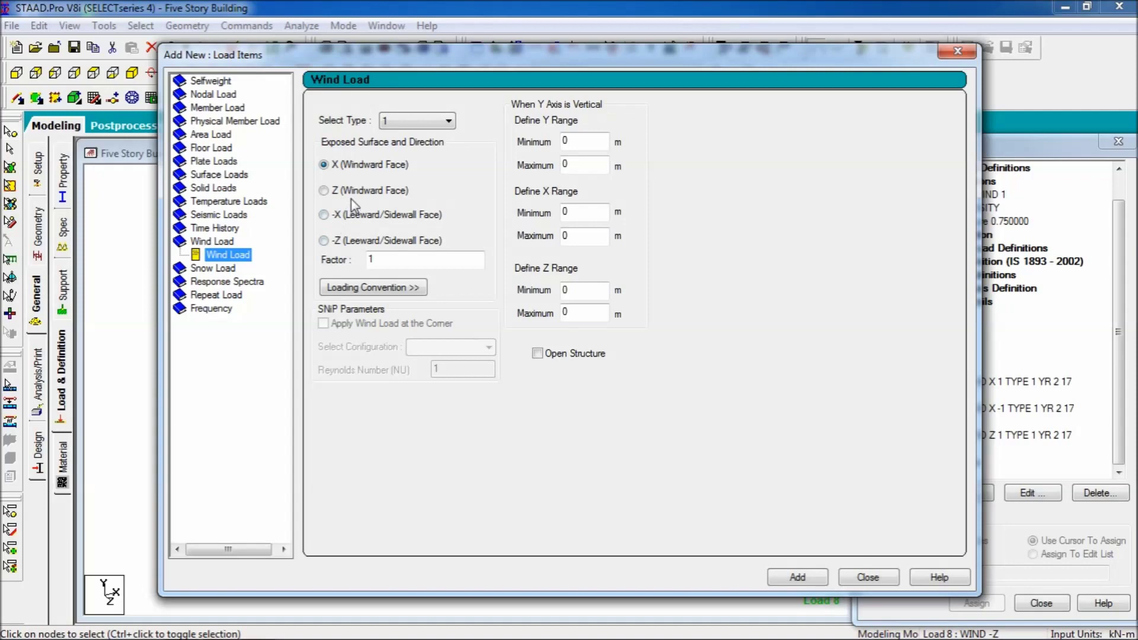
{"action": "left_click", "coordinate": [375, 262]}
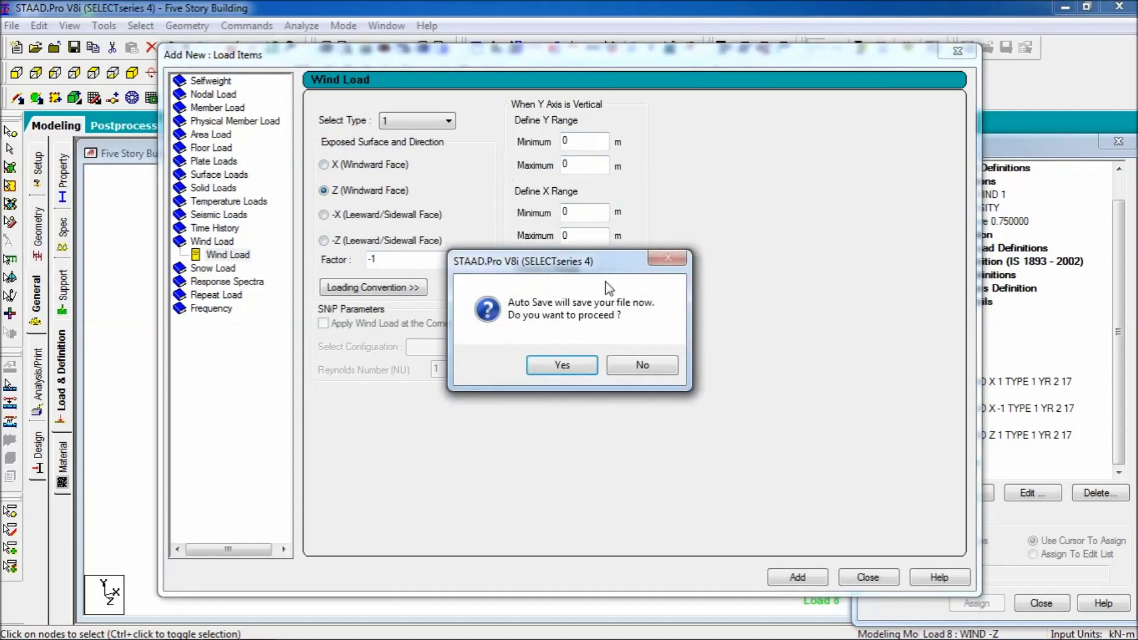
{"action": "left_click", "coordinate": [642, 363]}
{"action": "double_click", "coordinate": [572, 149]}
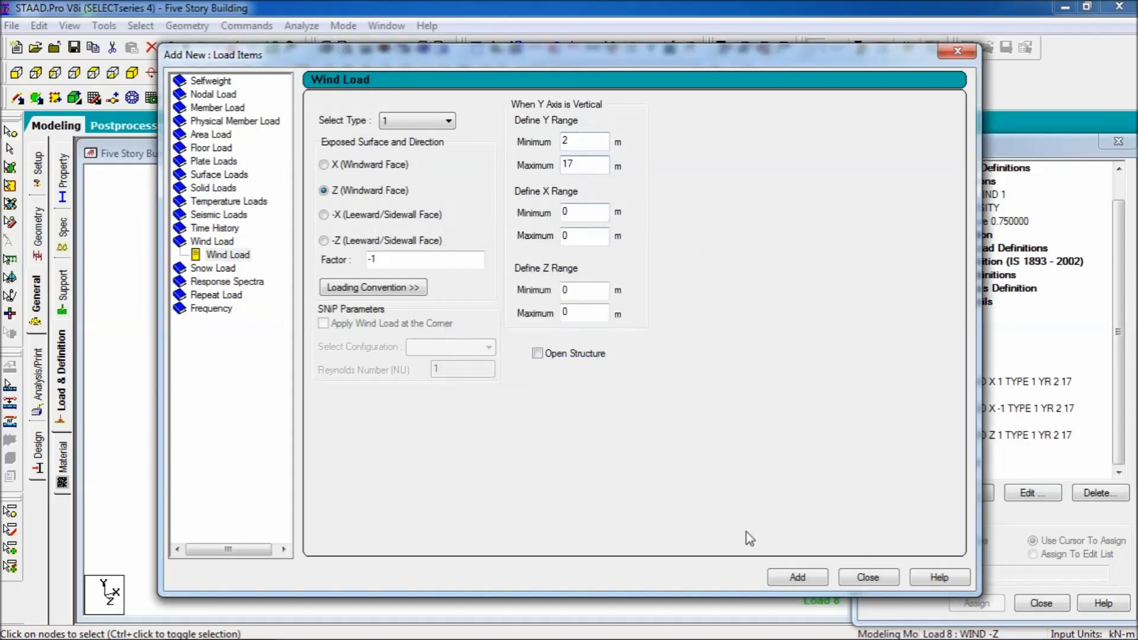
{"action": "left_click", "coordinate": [796, 577]}
{"action": "left_click", "coordinate": [855, 577]}
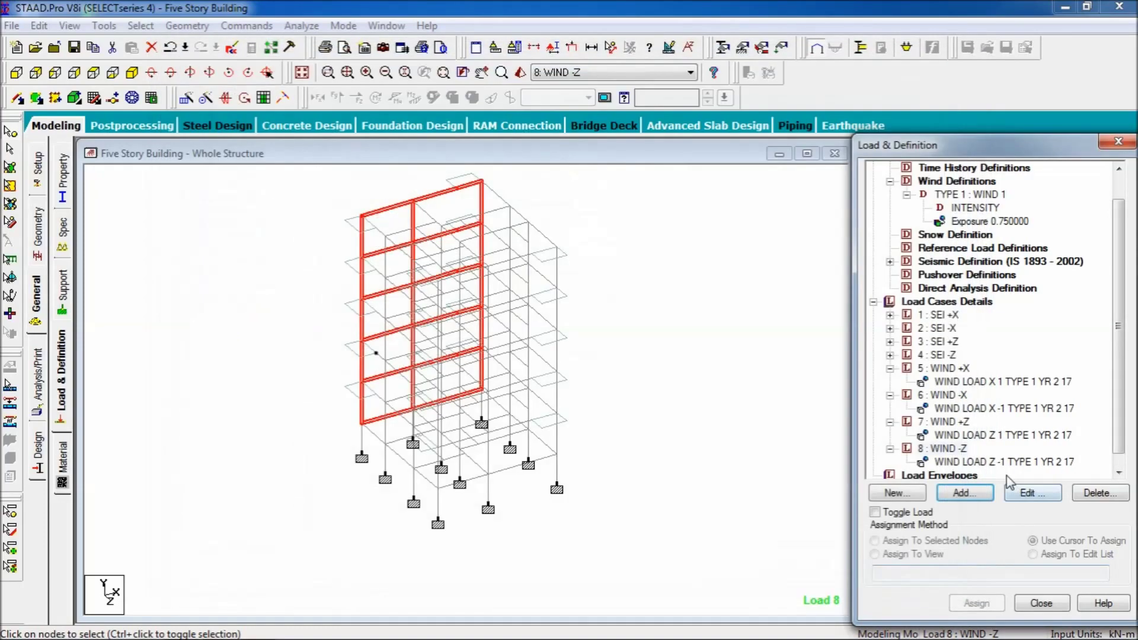
{"action": "left_click", "coordinate": [1004, 462]}
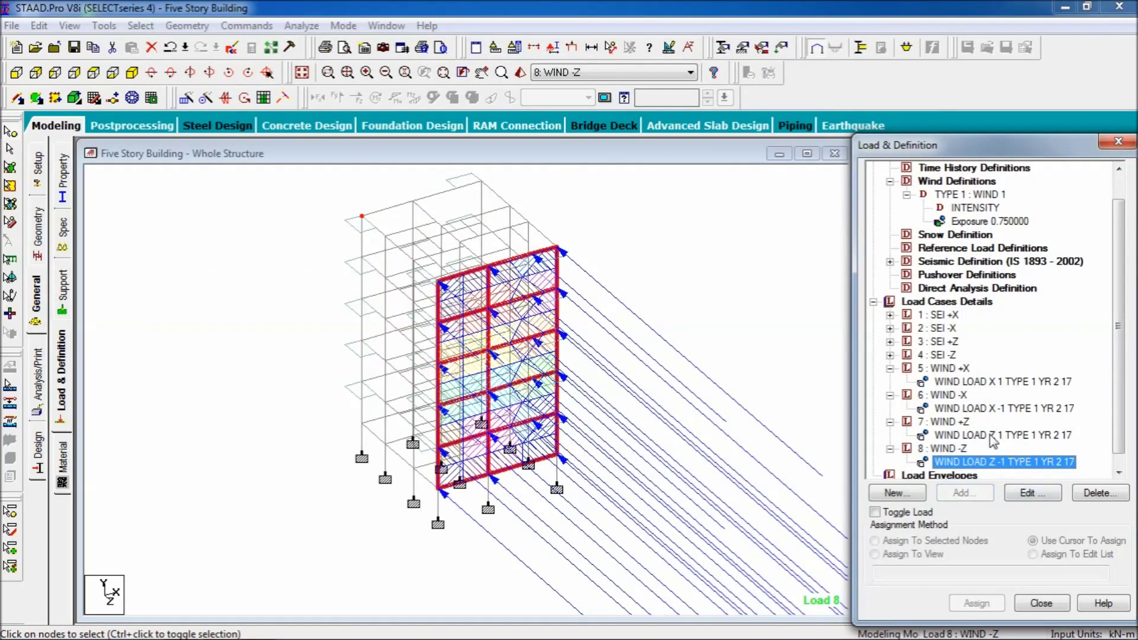
- Review the wind loads of the WIND +Z, WIND -X and WIND +X load cases on the structure
{"action": "left_click", "coordinate": [991, 435]}
{"action": "left_click", "coordinate": [979, 408]}
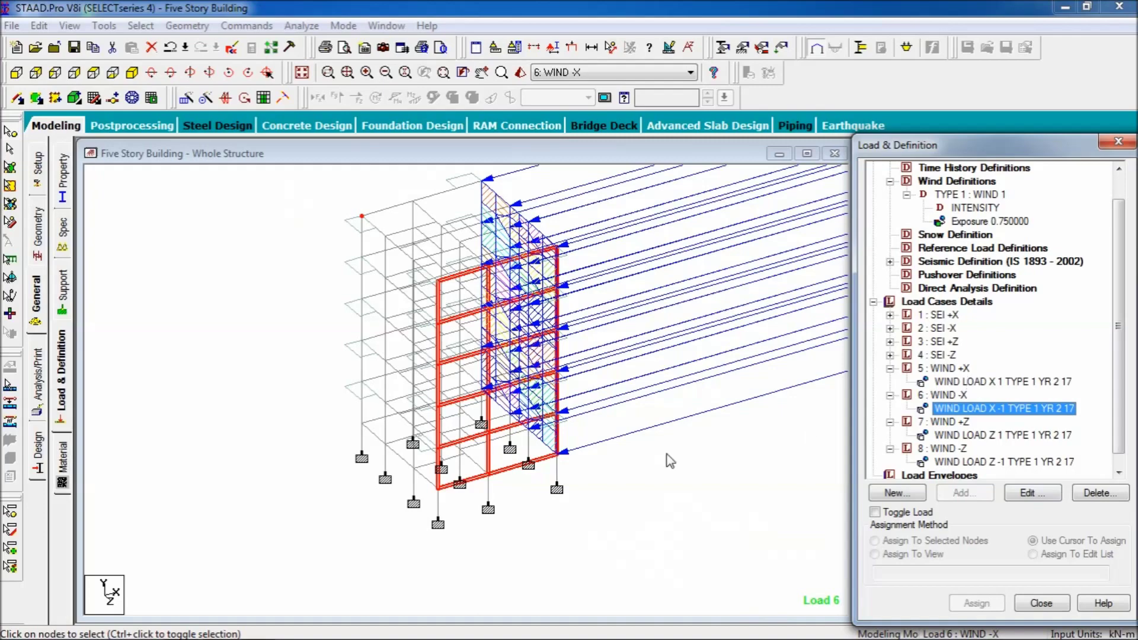
{"action": "left_click", "coordinate": [965, 382]}
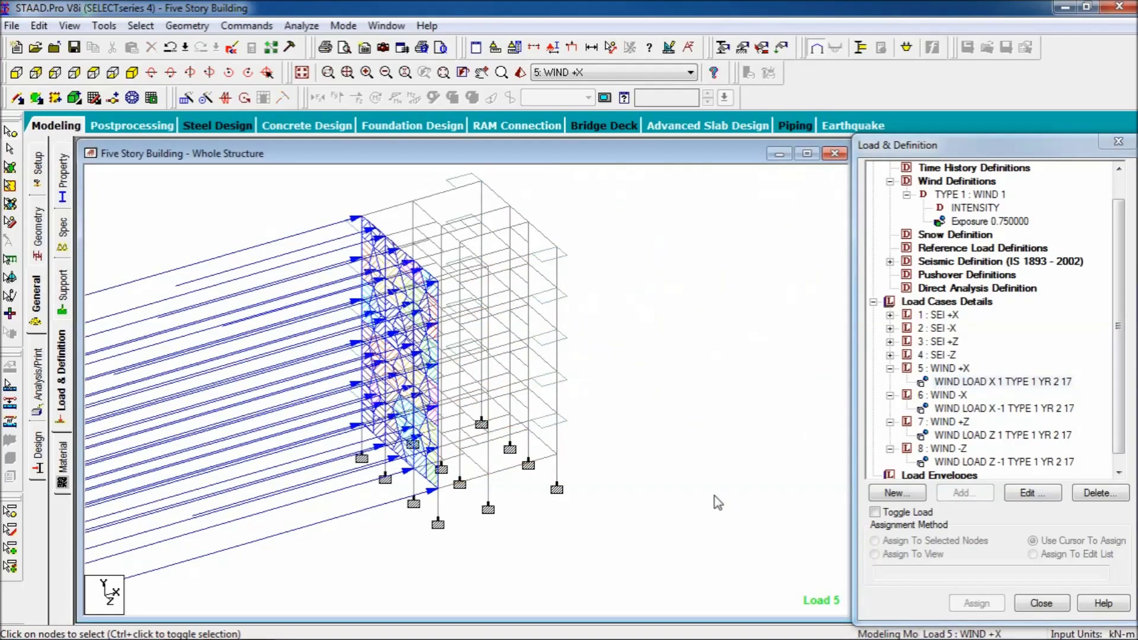
{"action": "scroll", "coordinate": [716, 502], "scroll_direction": "down", "scroll_amount": 1}
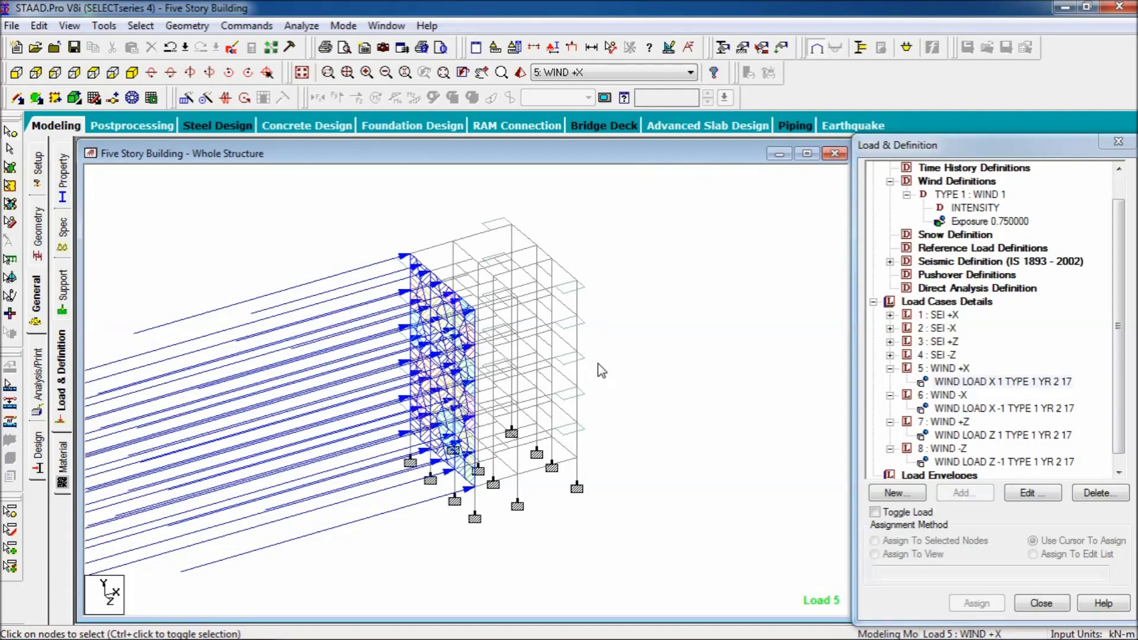
- Set up the Perform Analysis command with the No Print option and run the analysis
{"action": "left_click", "coordinate": [261, 31]}
{"action": "mouse_move", "coordinate": [353, 299]}
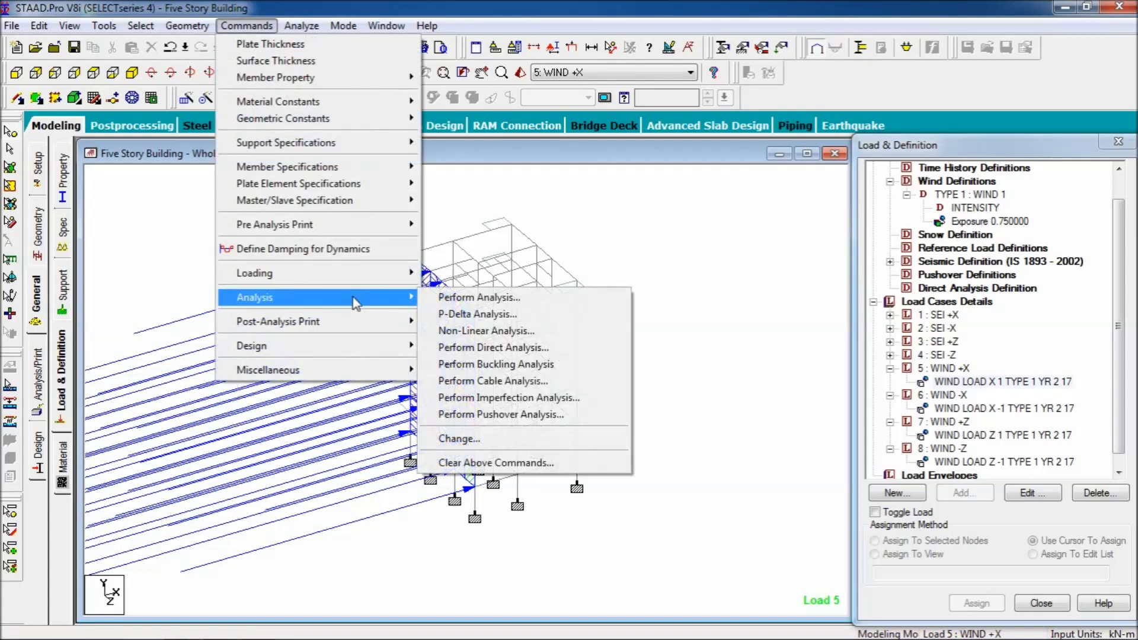
{"action": "left_click", "coordinate": [441, 299]}
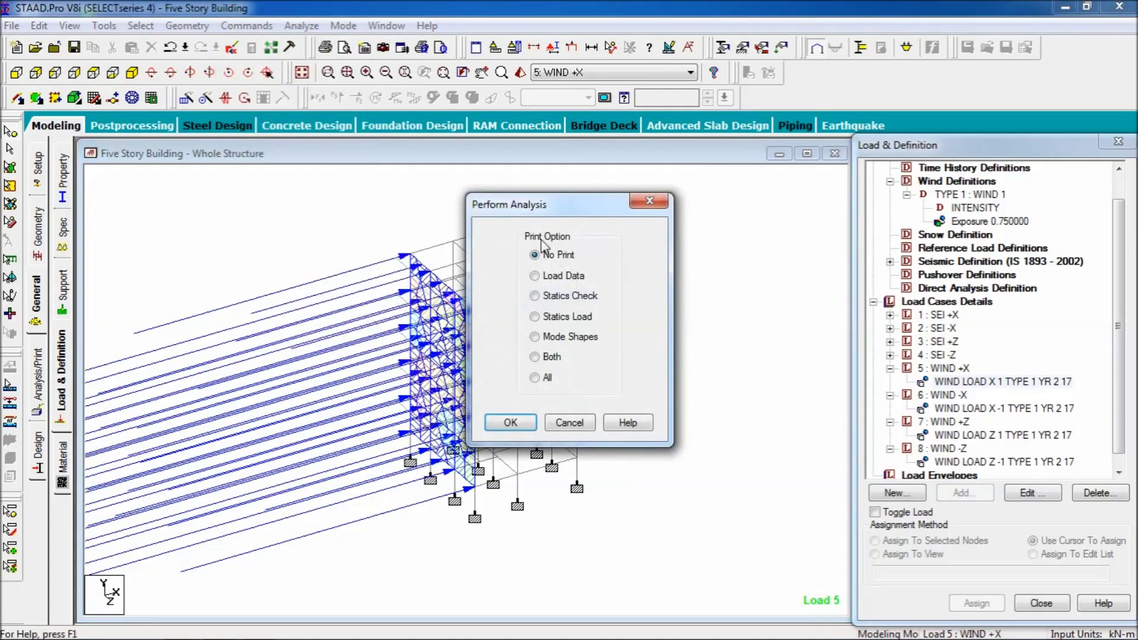
{"action": "left_click", "coordinate": [302, 26]}
{"action": "left_click", "coordinate": [328, 41]}
{"action": "left_click", "coordinate": [461, 349]}
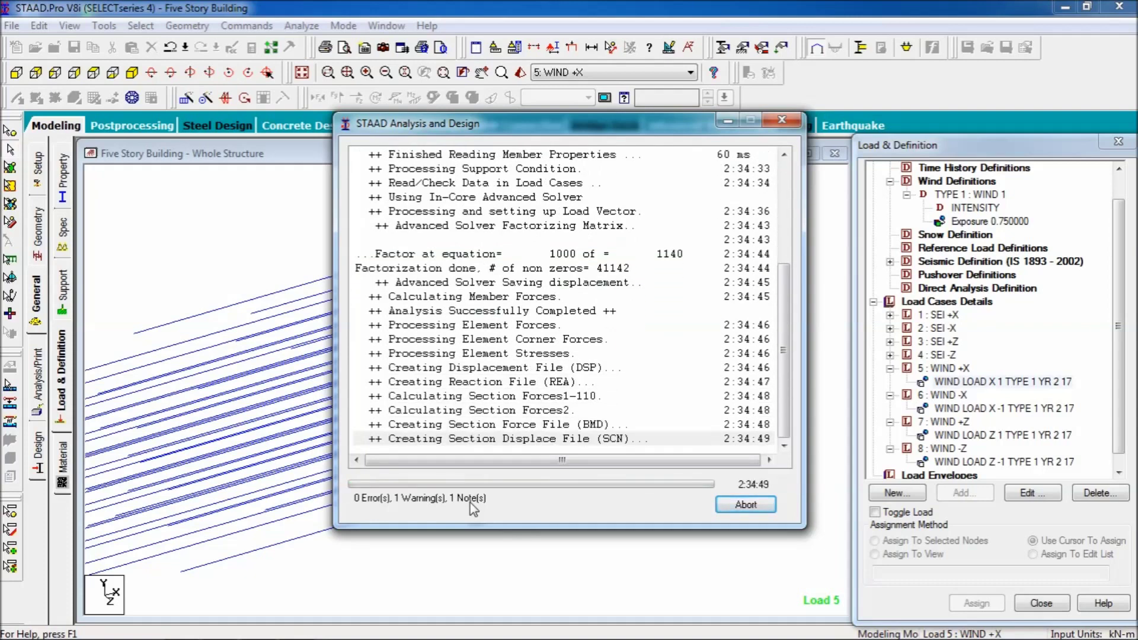
- View the analysis output file, examine its note and warning, and return to the model
{"action": "left_click", "coordinate": [429, 483]}
{"action": "left_click", "coordinate": [764, 508]}
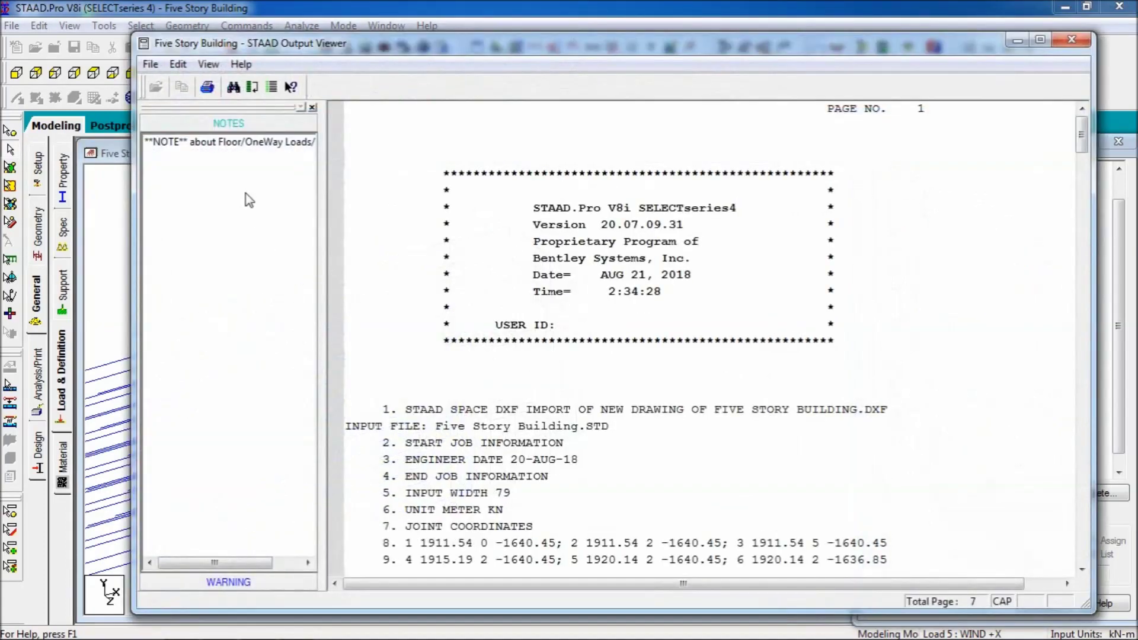
{"action": "left_click", "coordinate": [245, 143]}
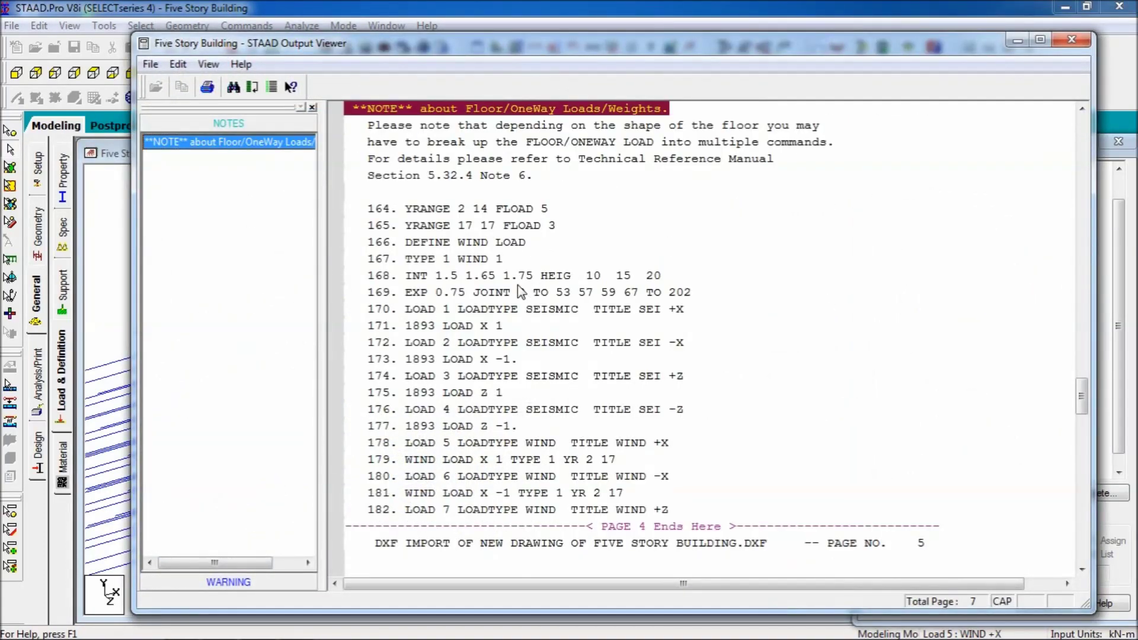
{"action": "left_click", "coordinate": [277, 579]}
{"action": "left_click", "coordinate": [231, 160]}
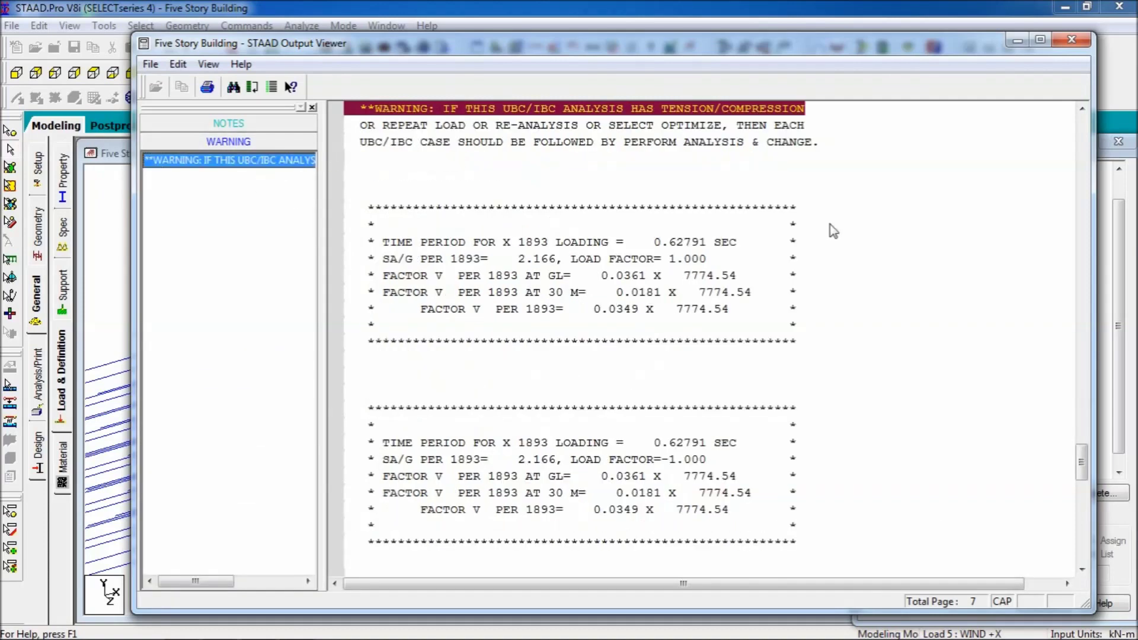
{"action": "left_click", "coordinate": [510, 176]}
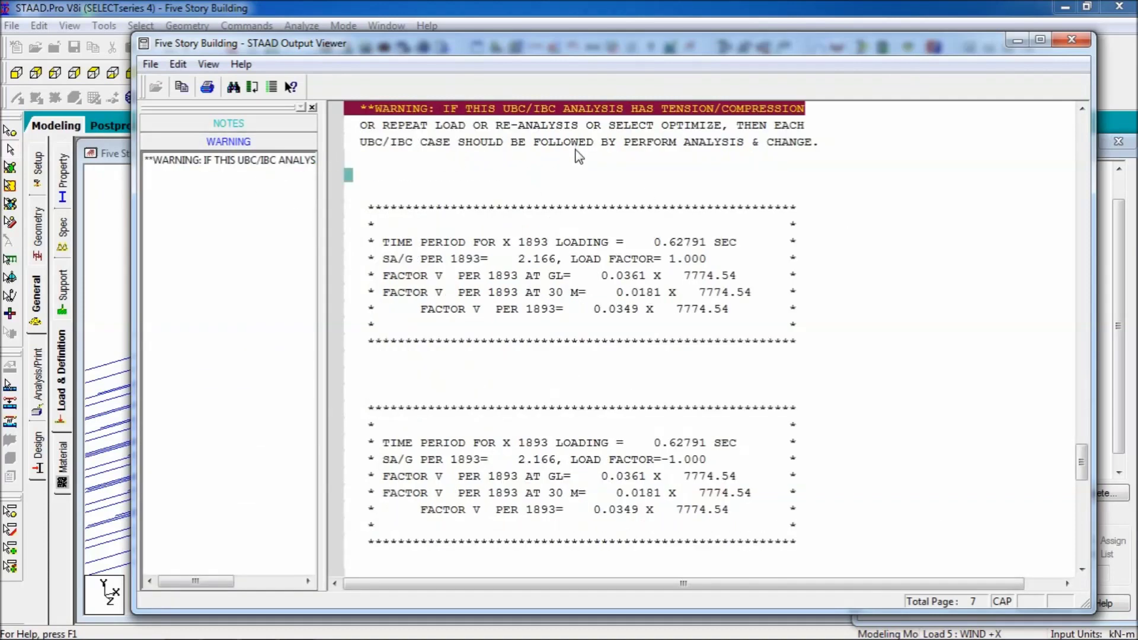
{"action": "left_click", "coordinate": [1071, 40]}
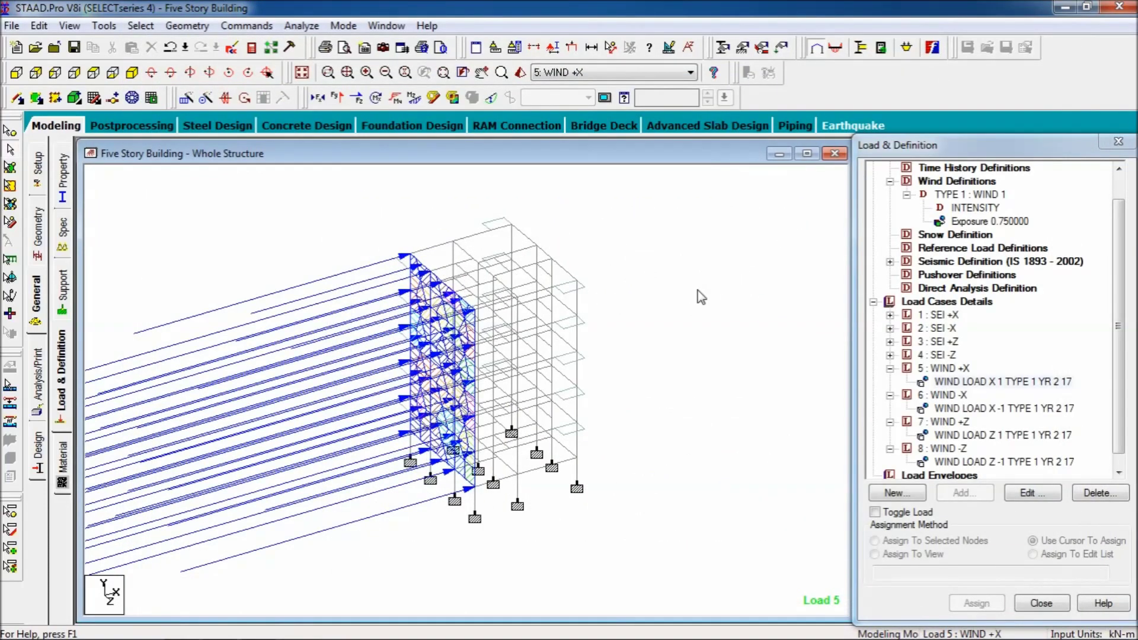
{"action": "middle_click_drag", "start_coordinate": [691, 304], "coordinate": [696, 304]}
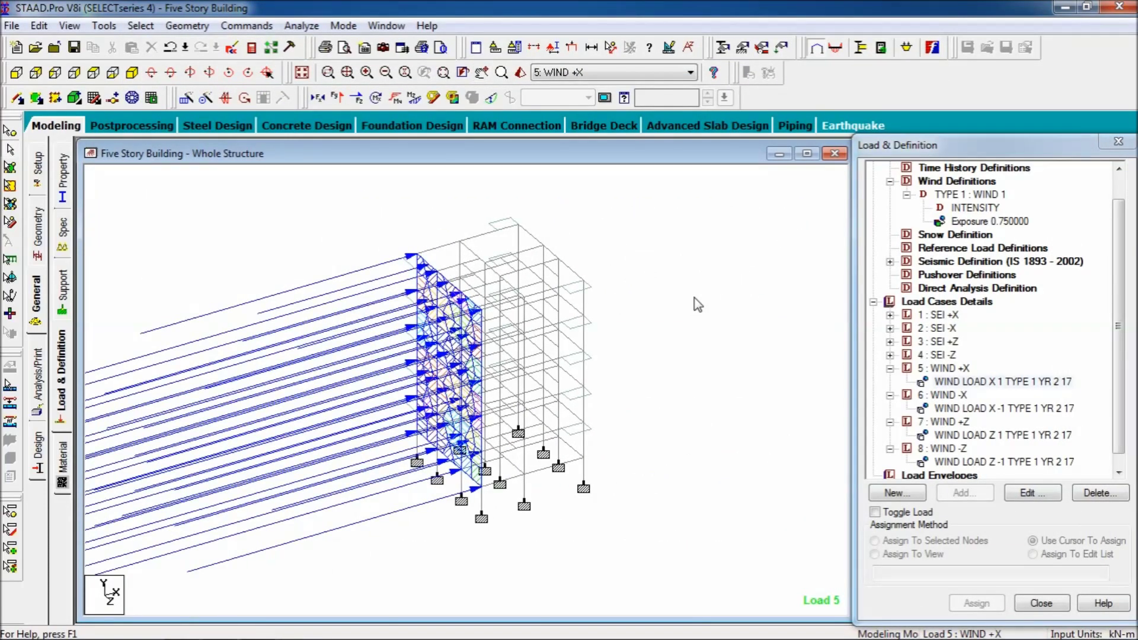